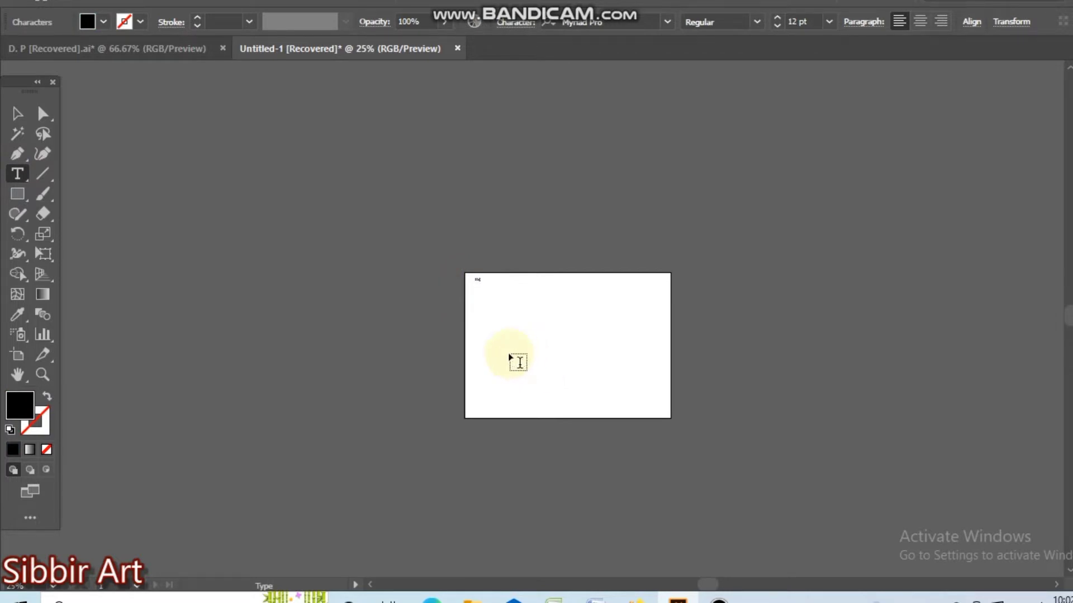
Step: Enlarge the S Logo text to about 107 pt and move it to the upper middle of the artboard
key("Escape")
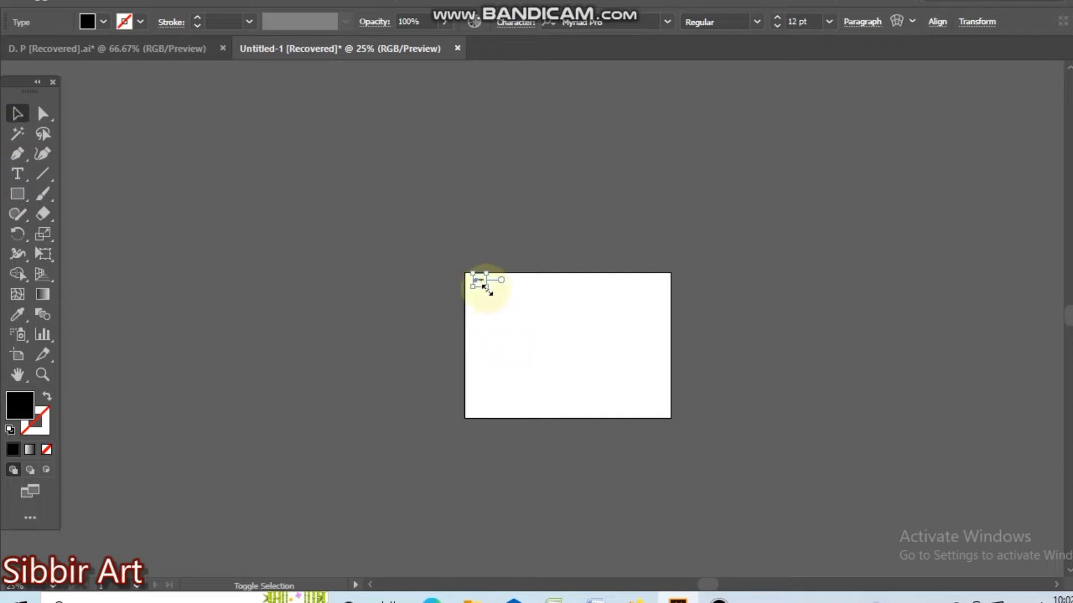
left_click_drag(482, 283, 646, 390)
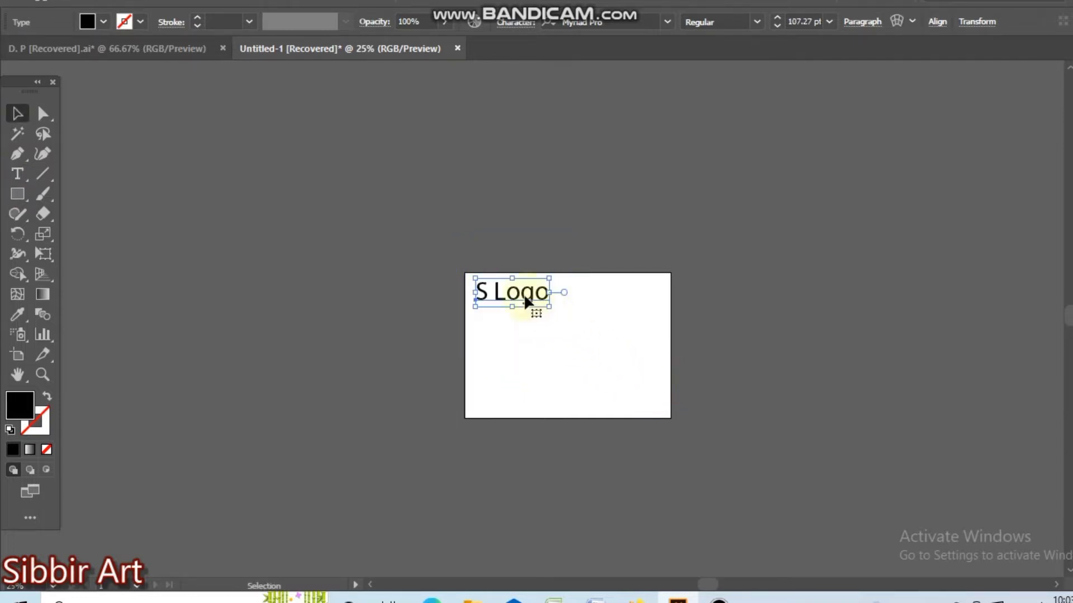
left_click_drag(532, 301, 575, 290)
left_click(865, 351)
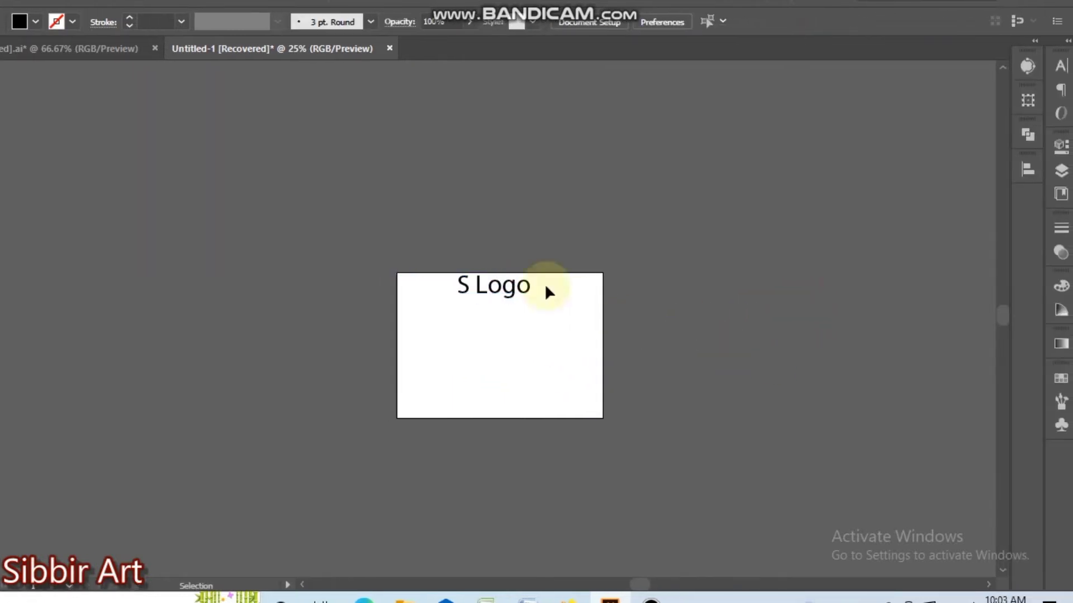
Step: Delete the S Logo text from the artboard
left_click(513, 292)
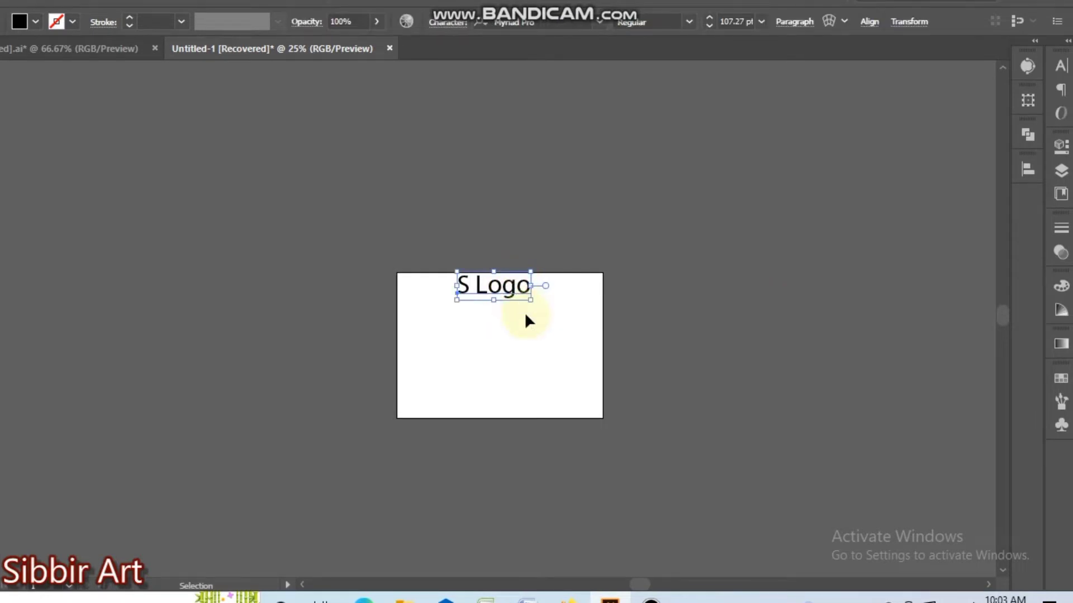
key("Delete")
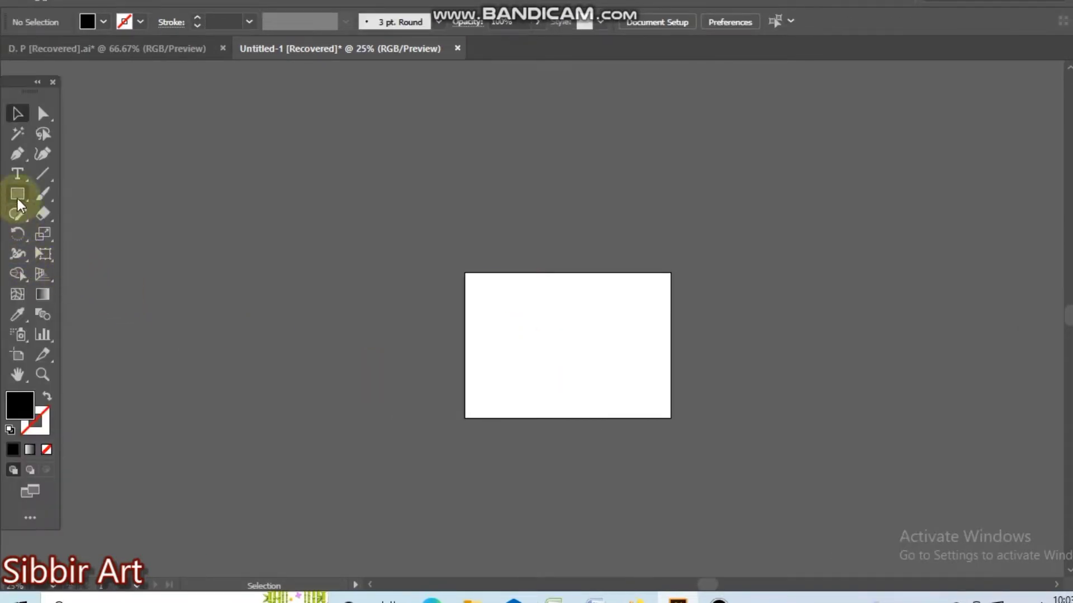
Step: Draw a circle about 226 pt in diameter in the middle of the artboard, with a black outline and no fill
left_click(18, 195)
left_click(67, 233)
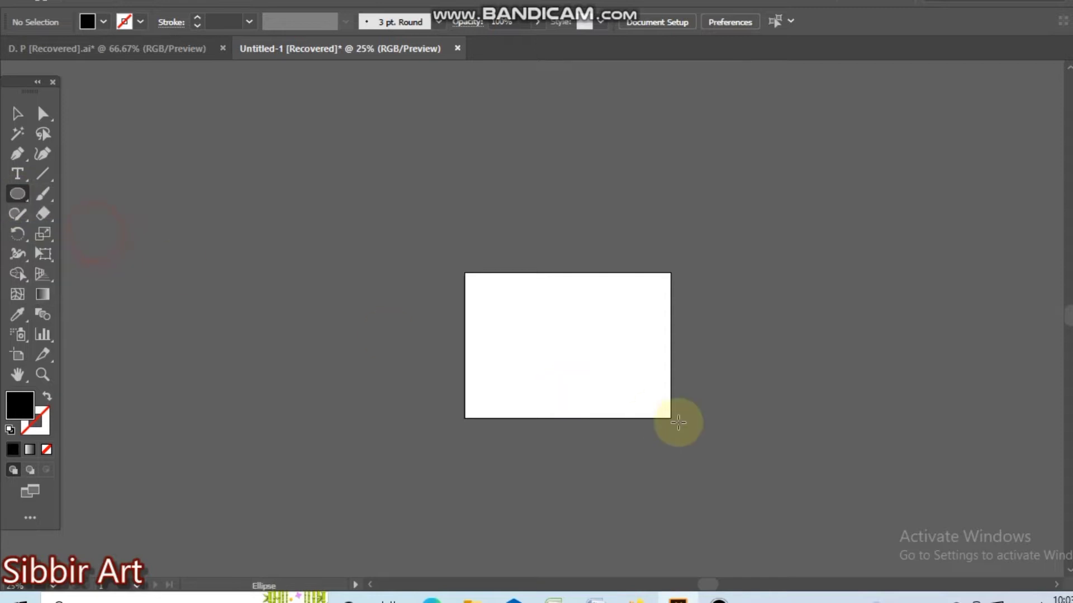
left_click(587, 358, "ctrl")
left_click(531, 331, "ctrl")
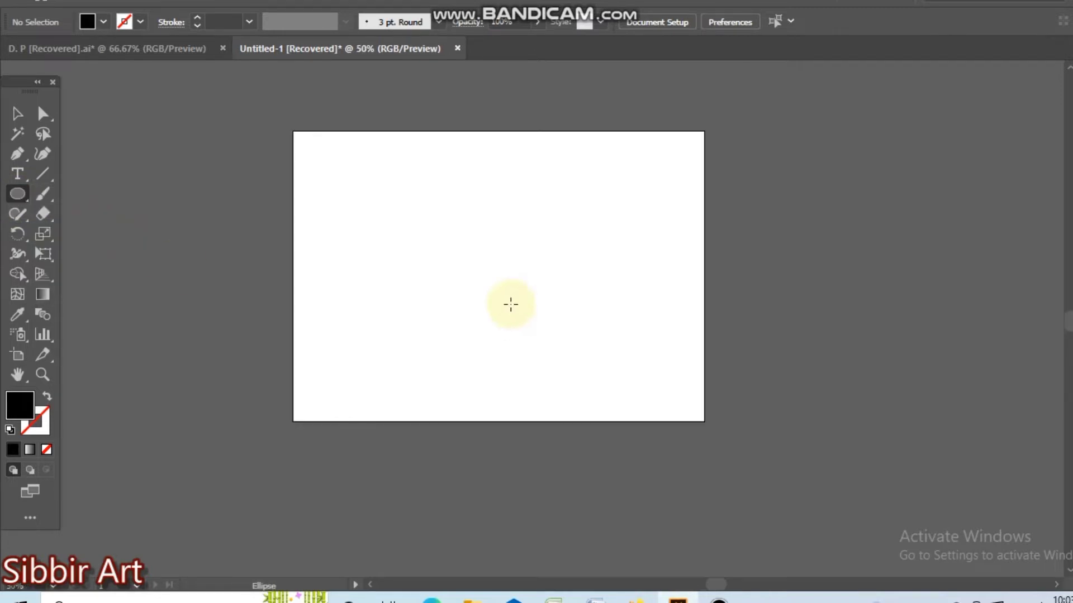
left_click_drag(496, 281, 535, 338)
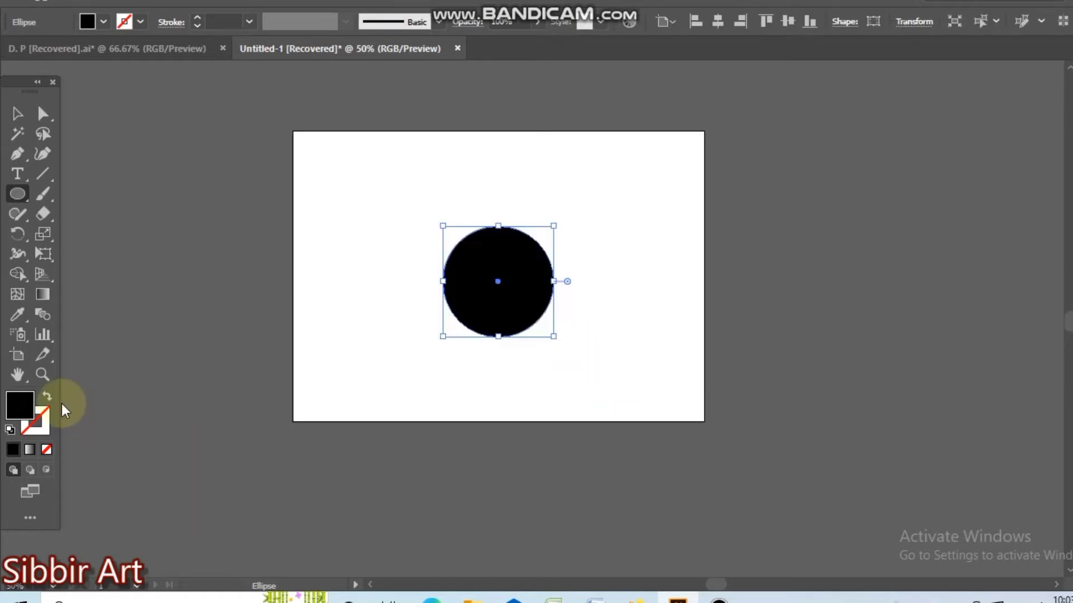
left_click(47, 396)
Step: Duplicate the circle horizontally to its left so that the two circles touch edge to edge, and check the contact point up close
left_click(17, 116)
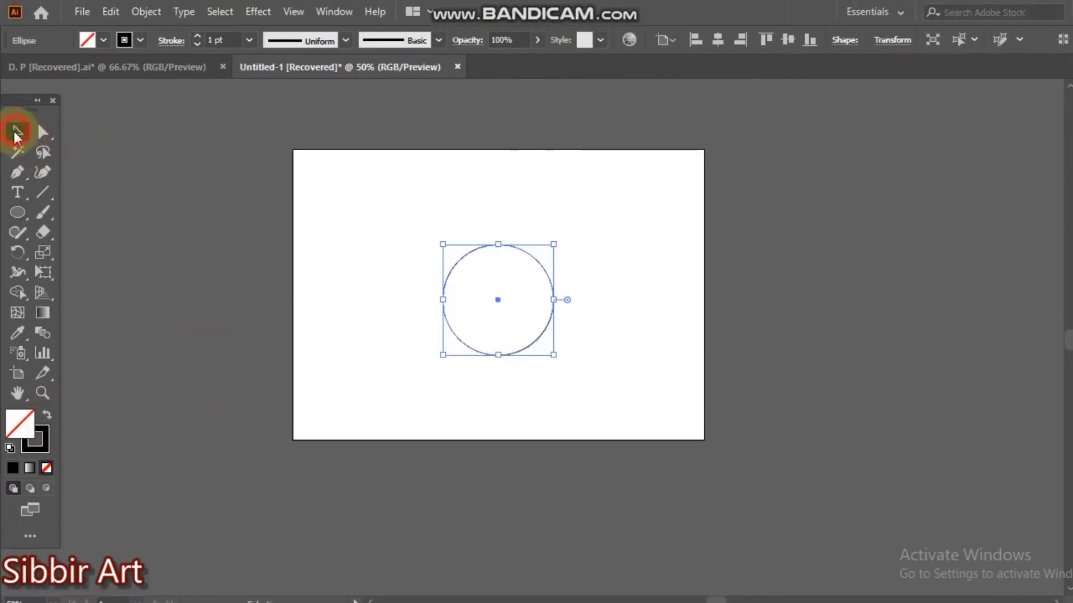
left_click(621, 332)
left_click(541, 338)
left_click_drag(428, 402, 569, 422)
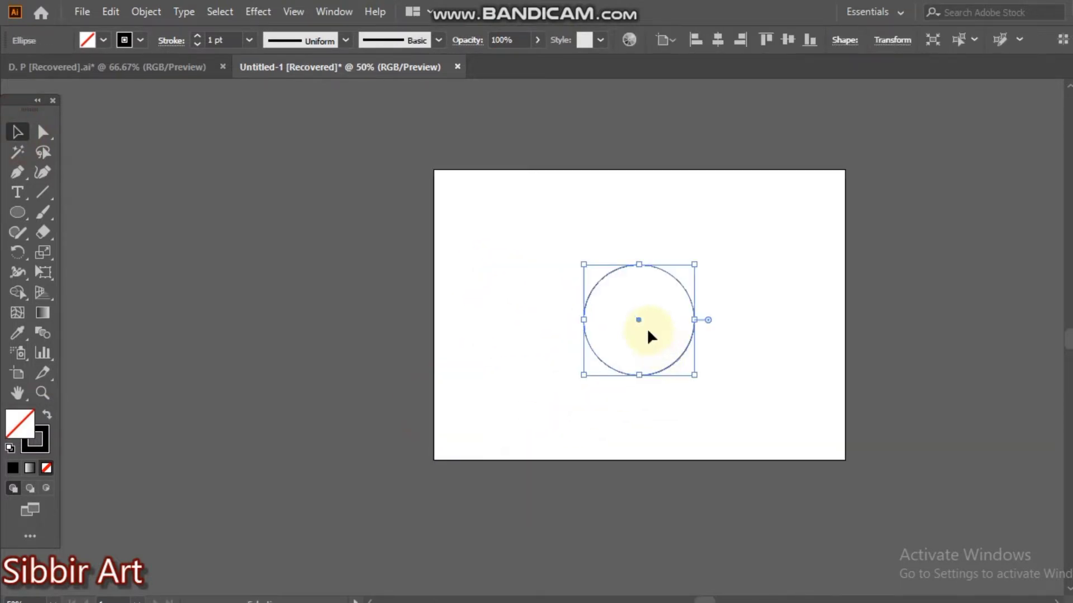
left_click_drag(641, 326, 529, 322)
left_click(651, 388)
left_click(601, 345, "ctrl")
left_click(557, 331, "ctrl")
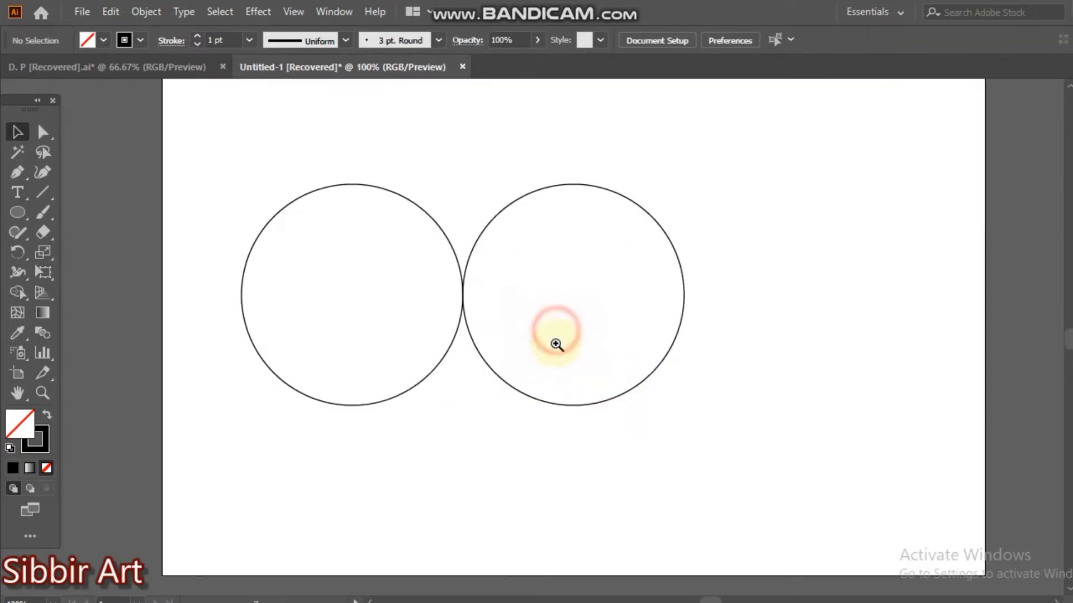
left_click(542, 358, "ctrl")
left_click(520, 343, "ctrl")
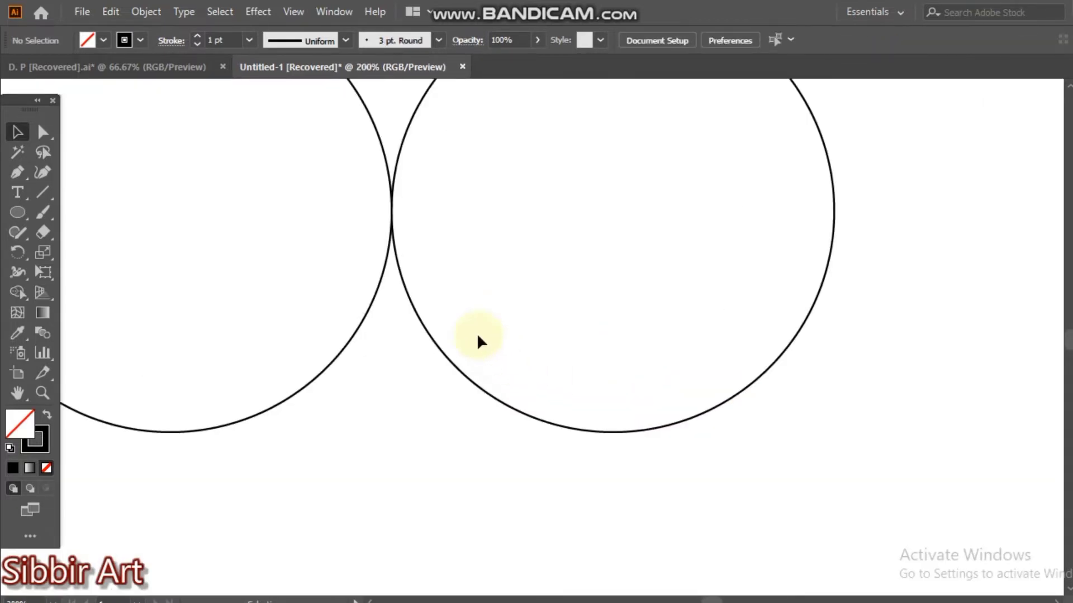
left_click(456, 314, "ctrl")
key("ctrl+0")
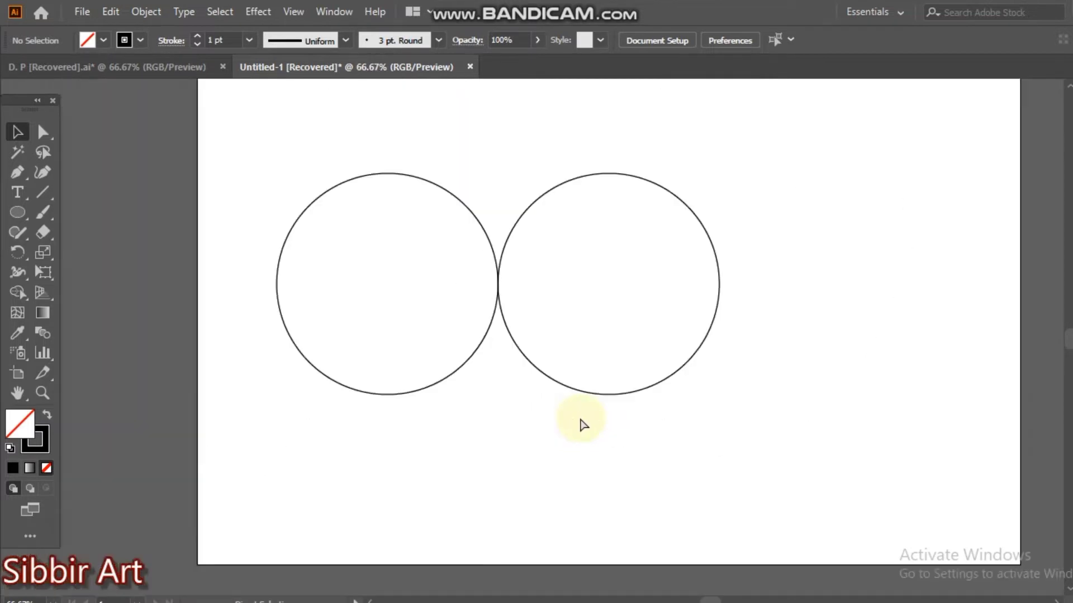
Step: Duplicate both circles 226.29 pt straight down and move all four circles together to the middle of the artboard
left_click_drag(328, 318, 666, 408)
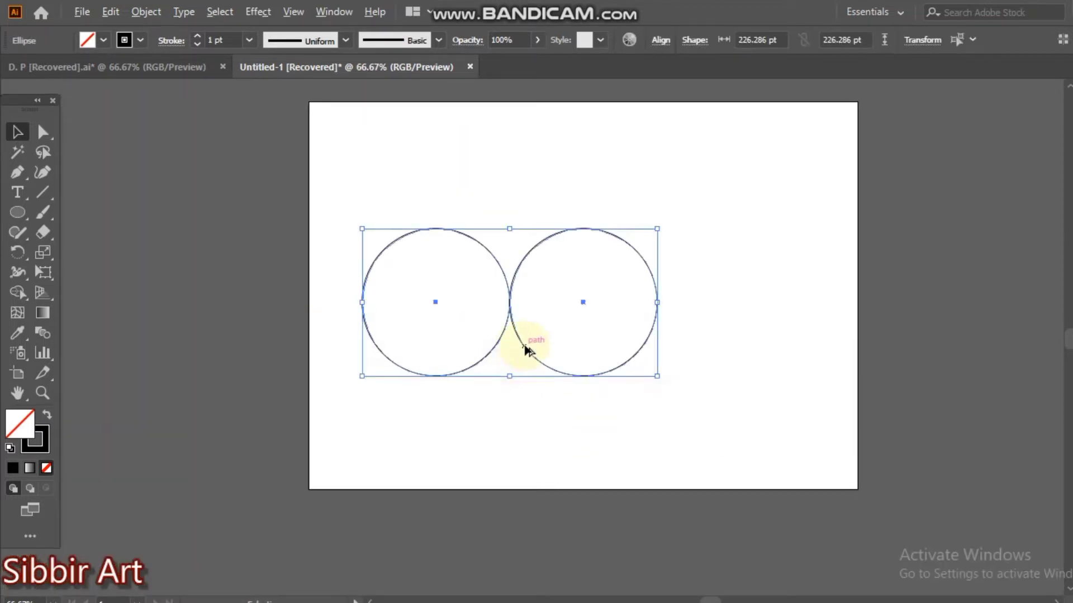
left_click_drag(527, 349, 526, 496)
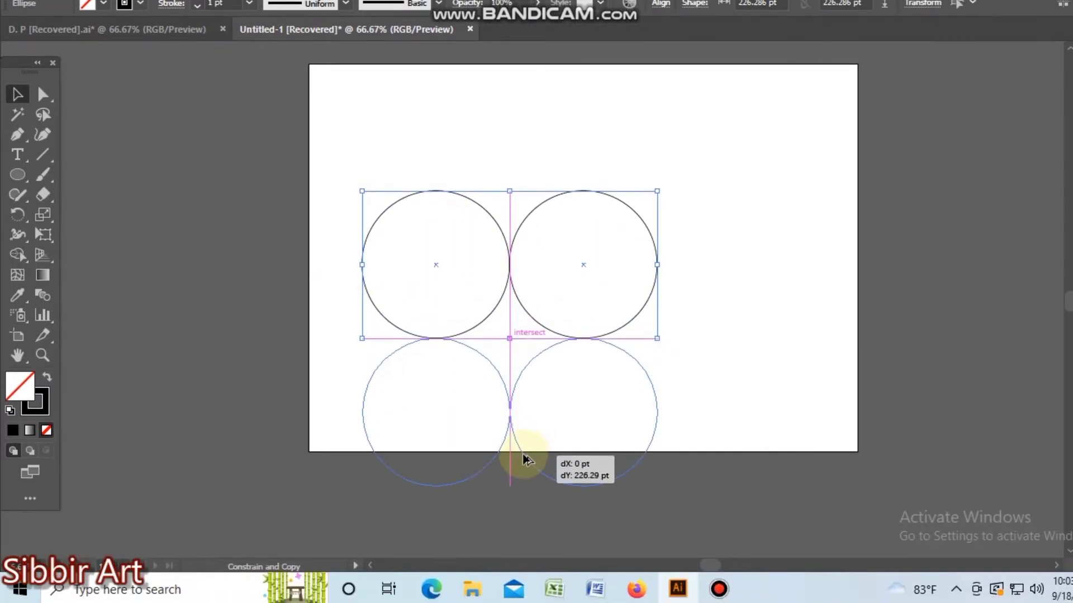
left_click_drag(527, 459, 527, 459)
left_click_drag(383, 187, 654, 436)
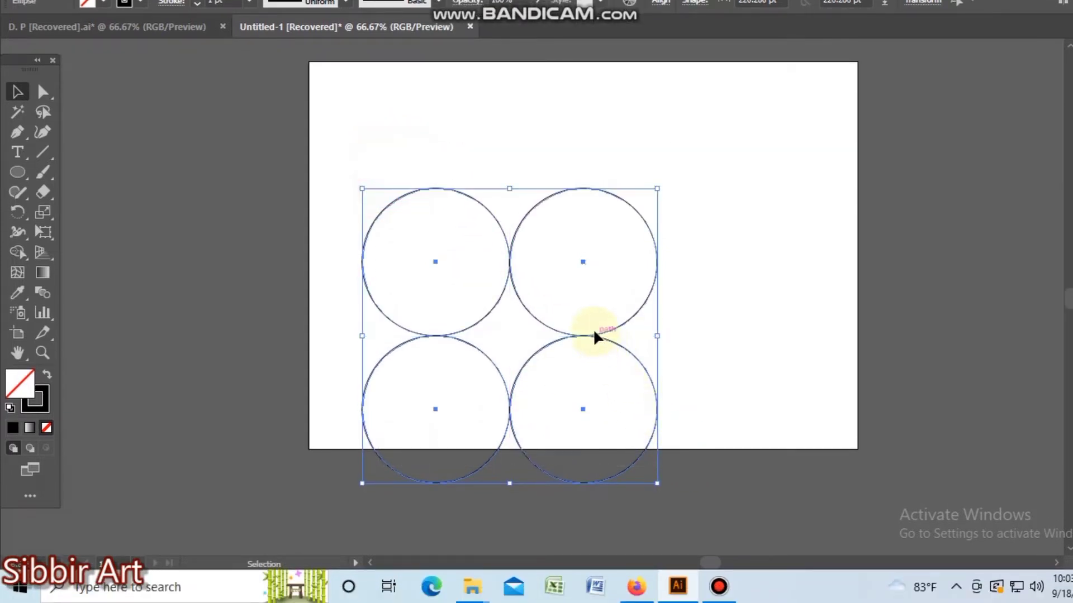
left_click_drag(596, 338, 727, 287)
left_click(818, 283)
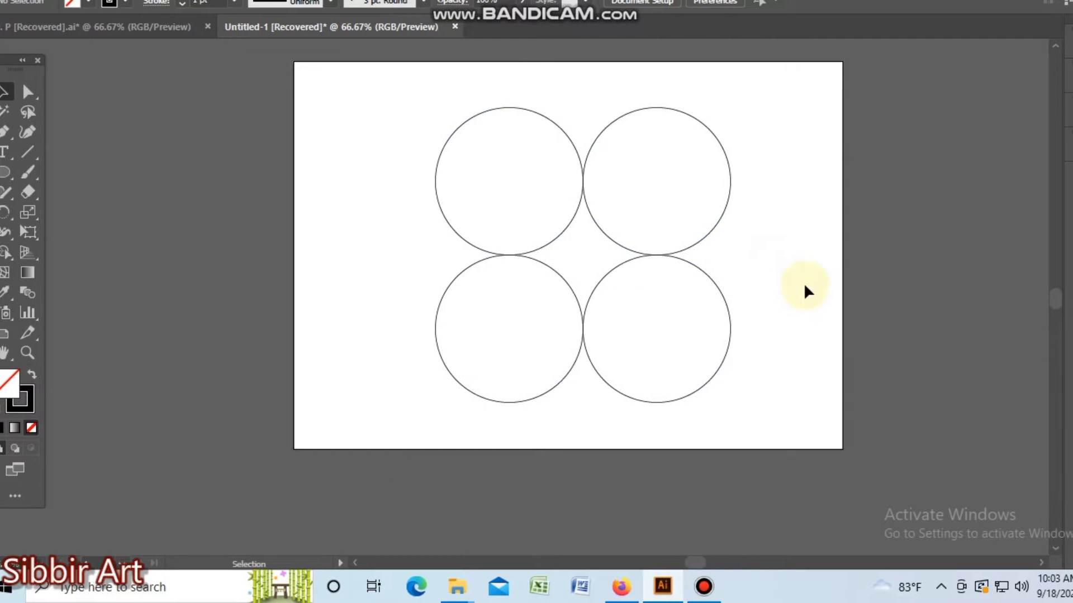
Step: Apply Offset Path to all four circles with an offset of -10 pt
left_click_drag(423, 139, 699, 419)
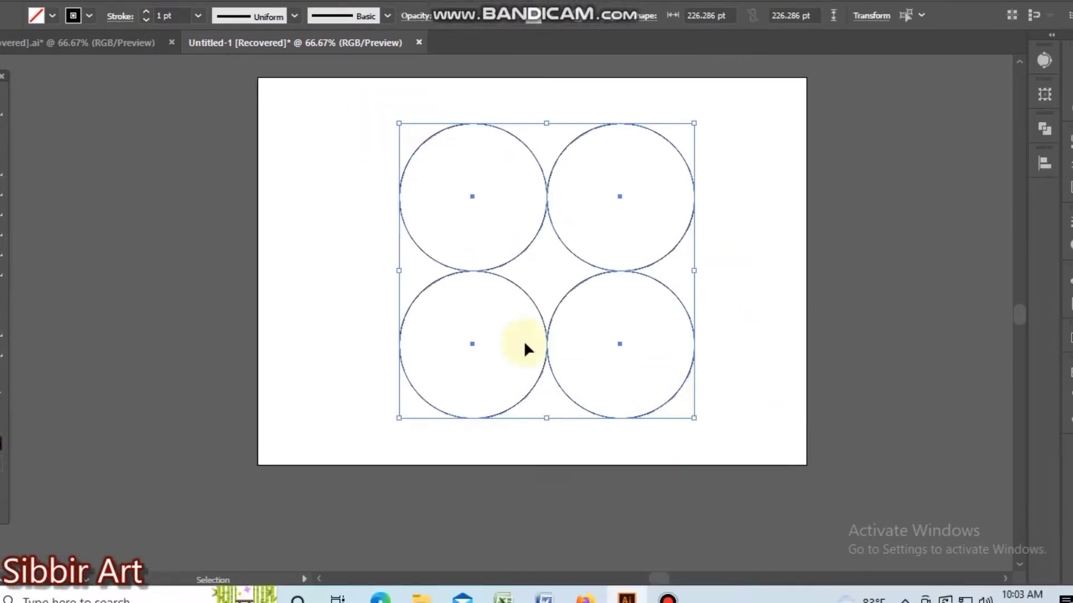
left_click(145, 11)
mouse_move(259, 412)
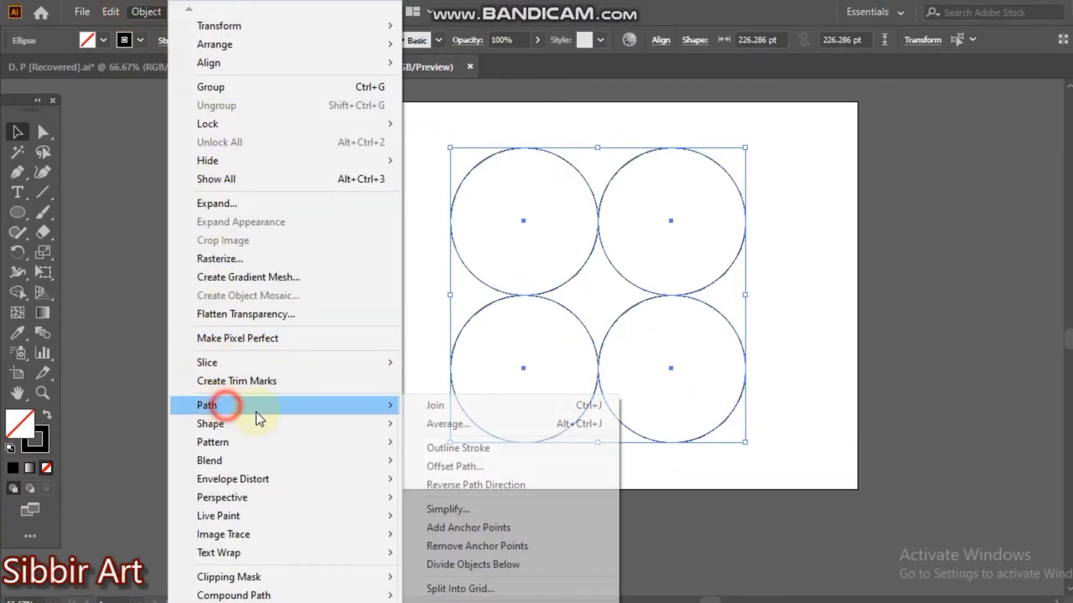
left_click(457, 466)
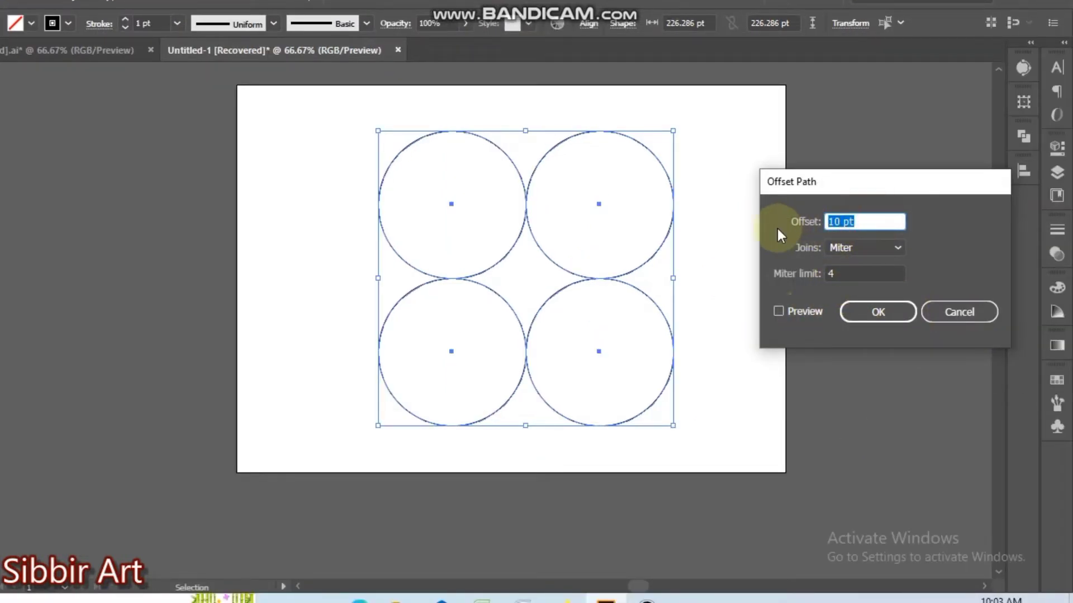
type("-10")
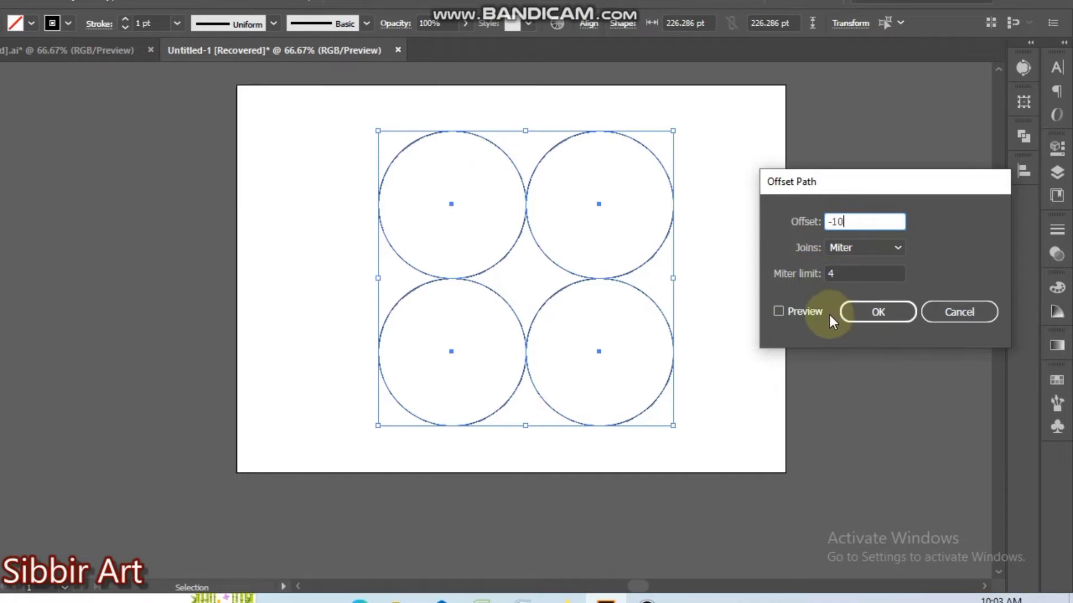
left_click(804, 312)
left_click(888, 316)
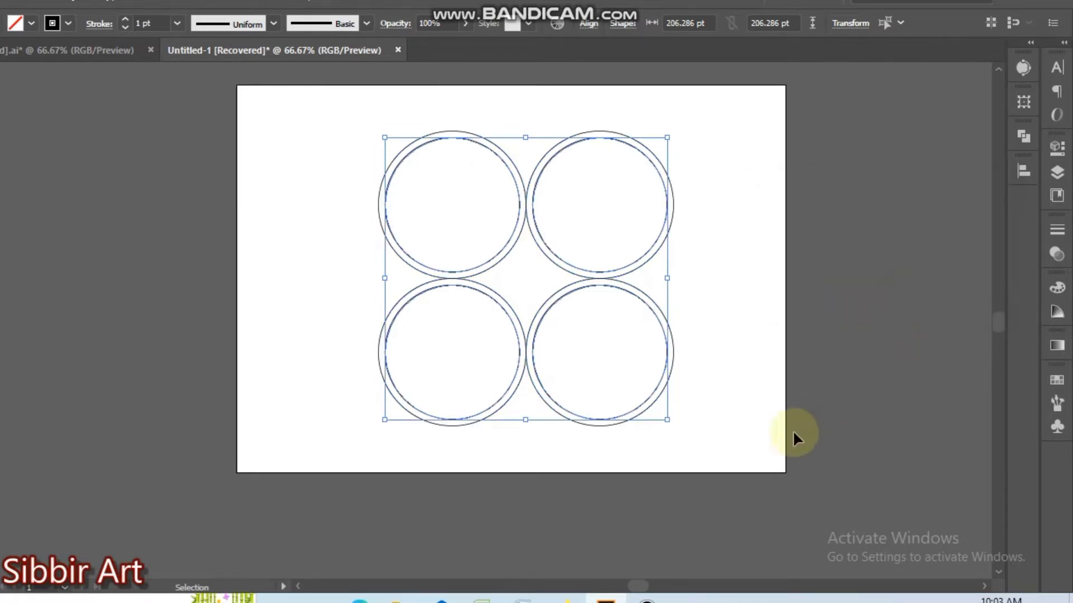
left_click(724, 404)
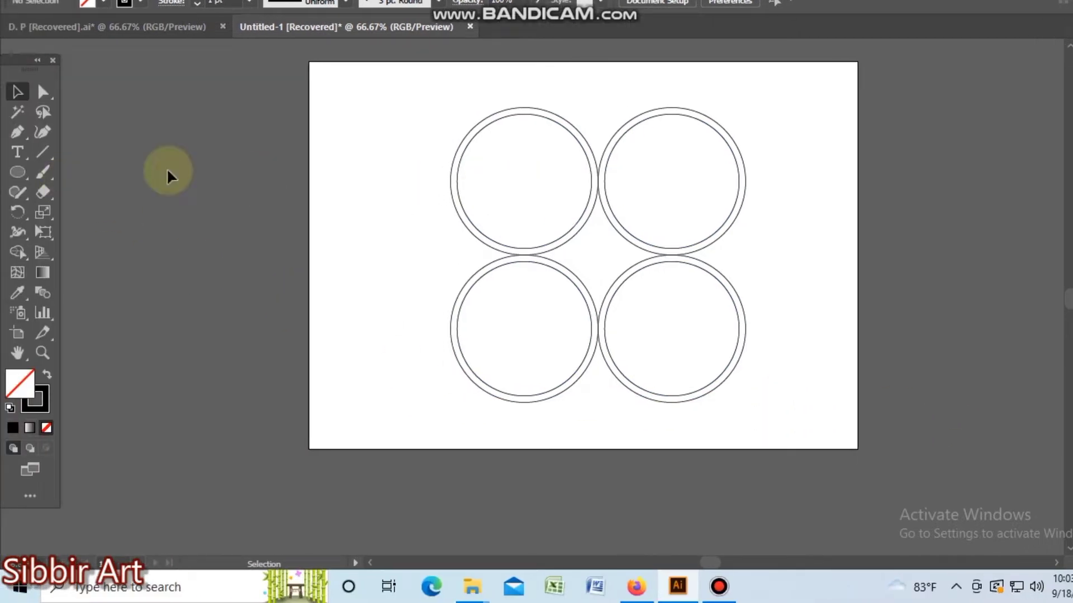
Step: Draw a smaller circle outward from the point where the four rings' centre lines intersect, overlapping all four rings
left_click(17, 172)
key("ctrl+=")
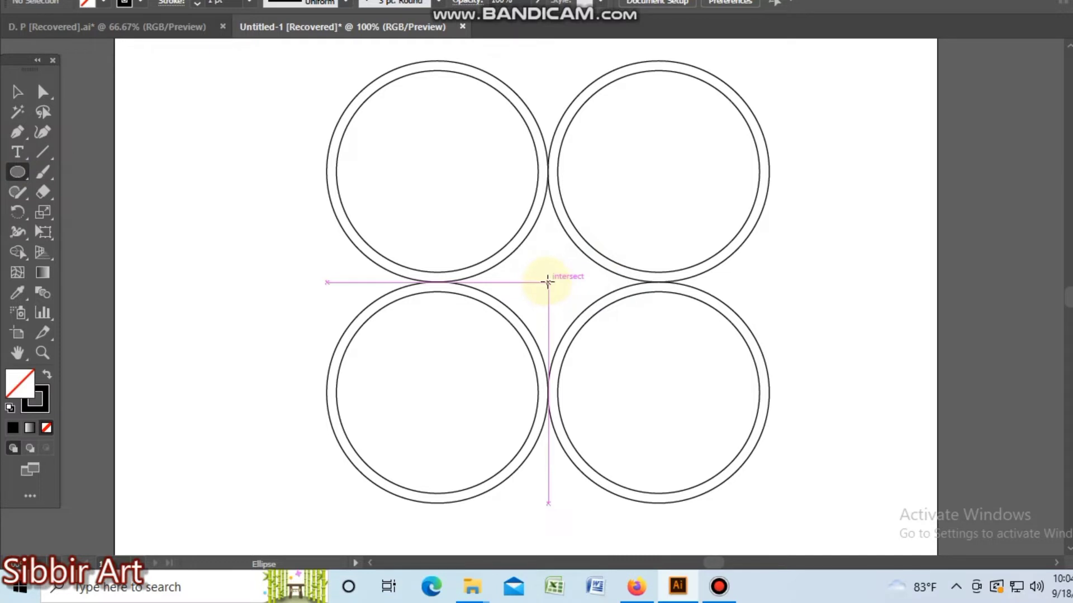
left_click_drag(548, 282, 566, 358)
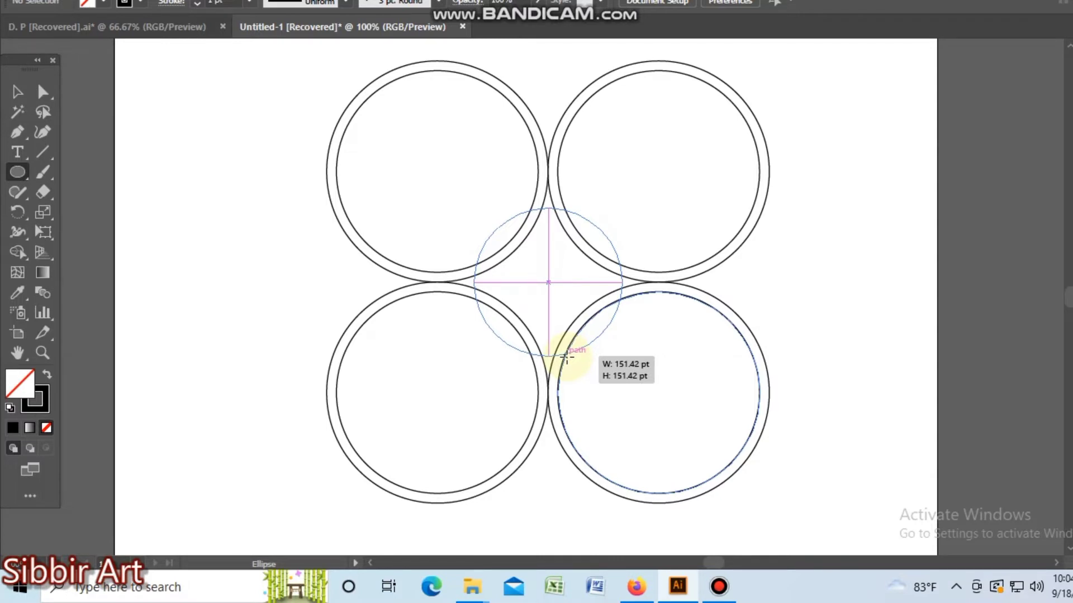
mouse_move(565, 358)
left_mouse_down()
mouse_move(595, 459)
mouse_move(554, 350)
left_mouse_up()
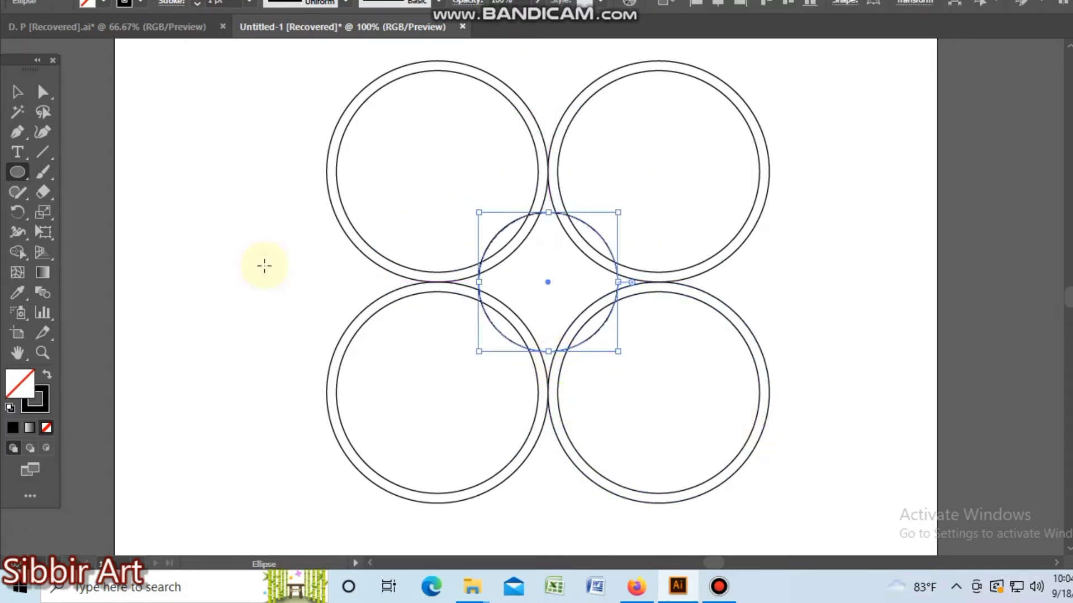
left_click(18, 132)
left_click(865, 389)
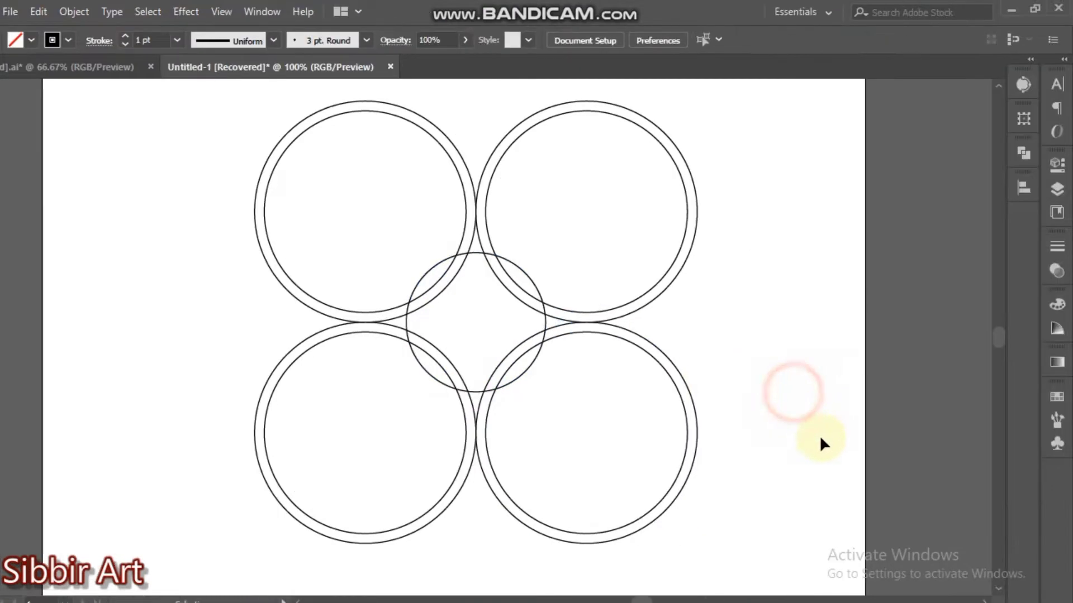
Step: Group the eight ring circles, leaving the small central circle out of the group
left_click_drag(871, 462, 365, 184)
left_click_drag(292, 169, 293, 169)
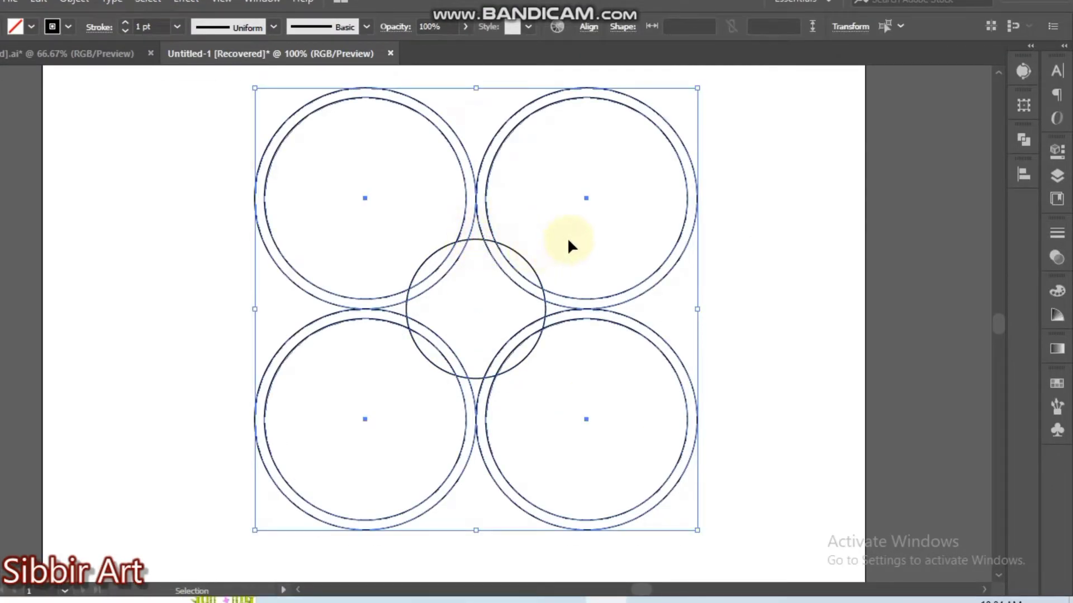
key("a")
key("v")
right_click(574, 197)
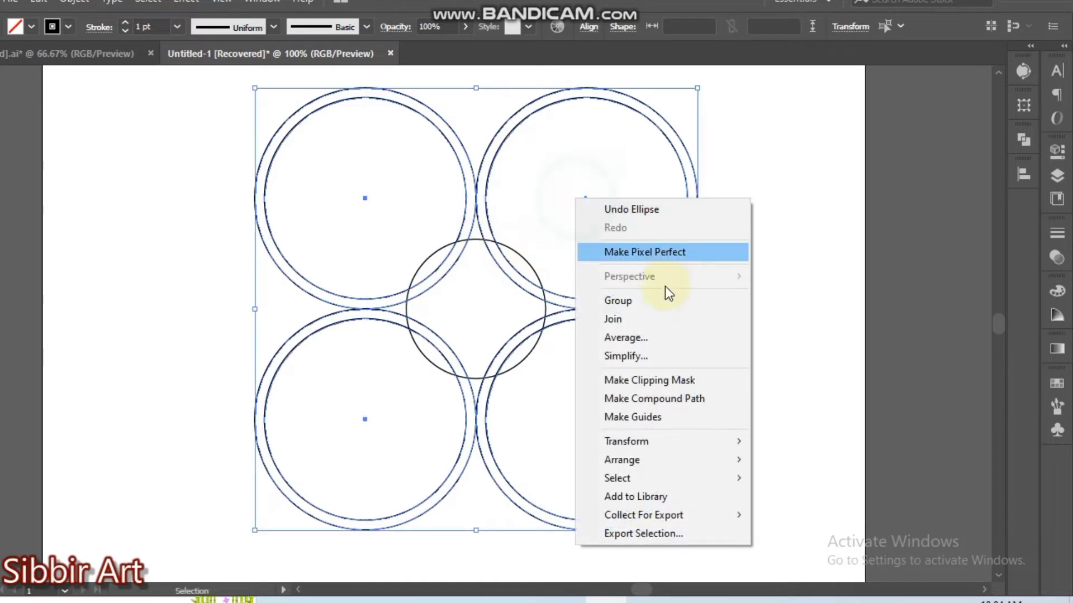
left_click(630, 307)
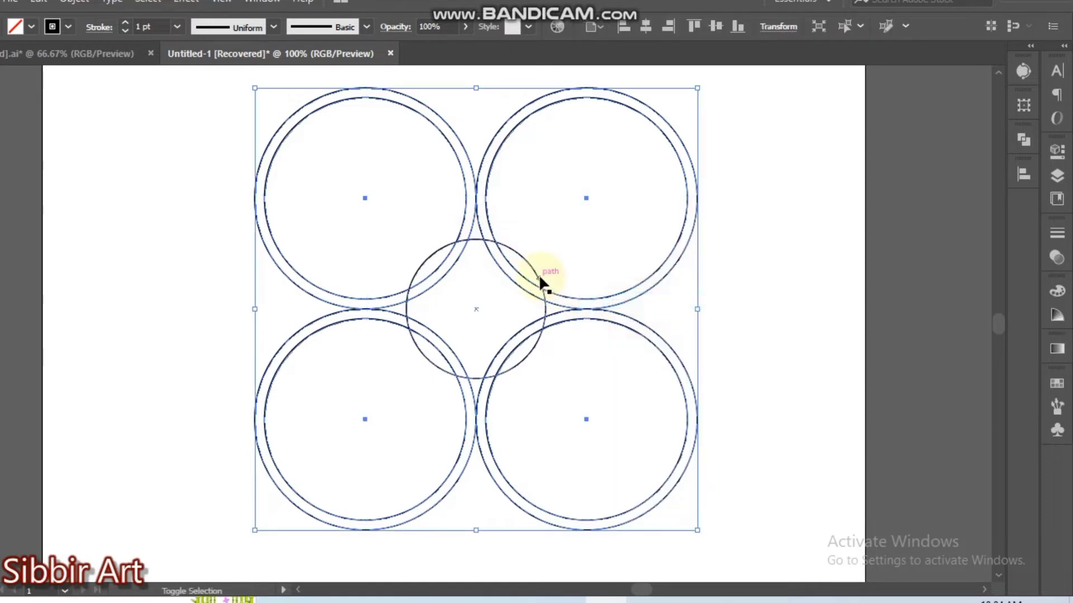
left_click(807, 326)
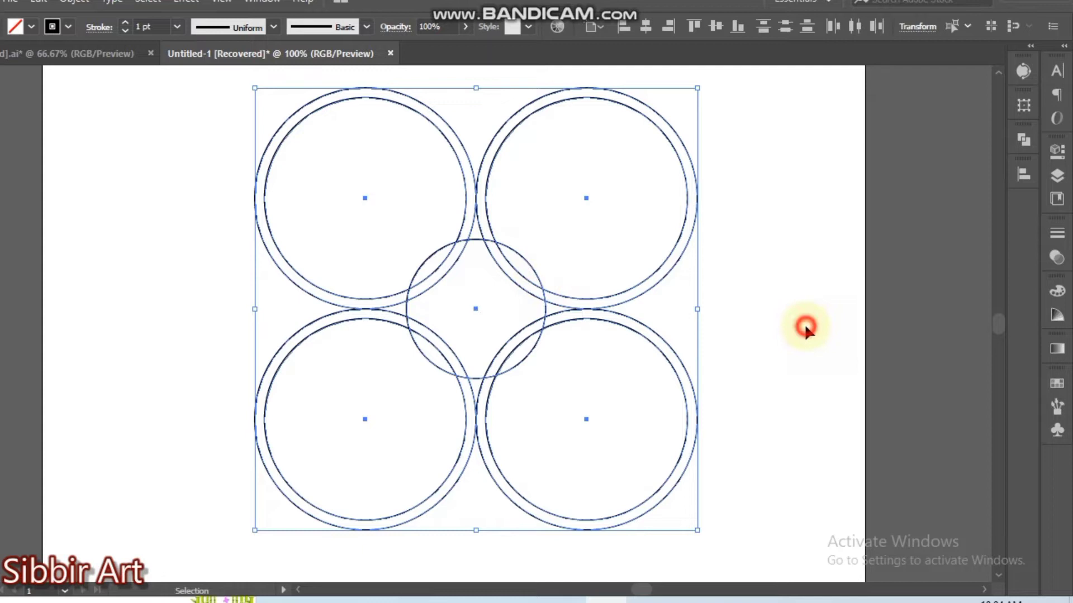
Step: Enlarge the small central circle slightly about its own centre
left_click(544, 307)
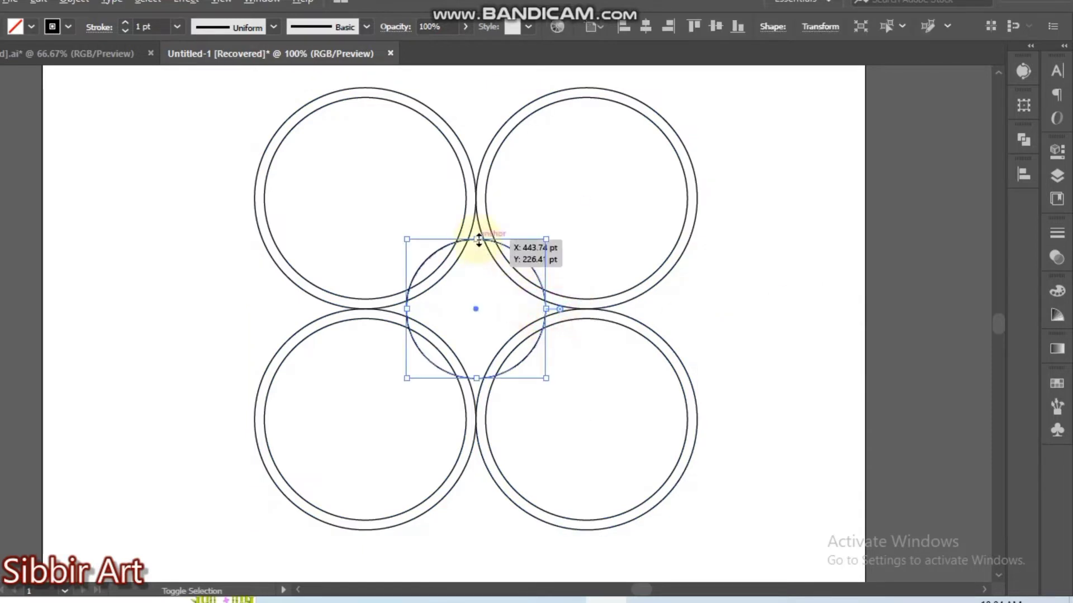
left_click_drag(477, 239, 479, 236)
left_click(783, 352)
Step: Align the central circle to the centre of the ring group, using the ring group as the key object
left_click_drag(414, 284, 575, 368)
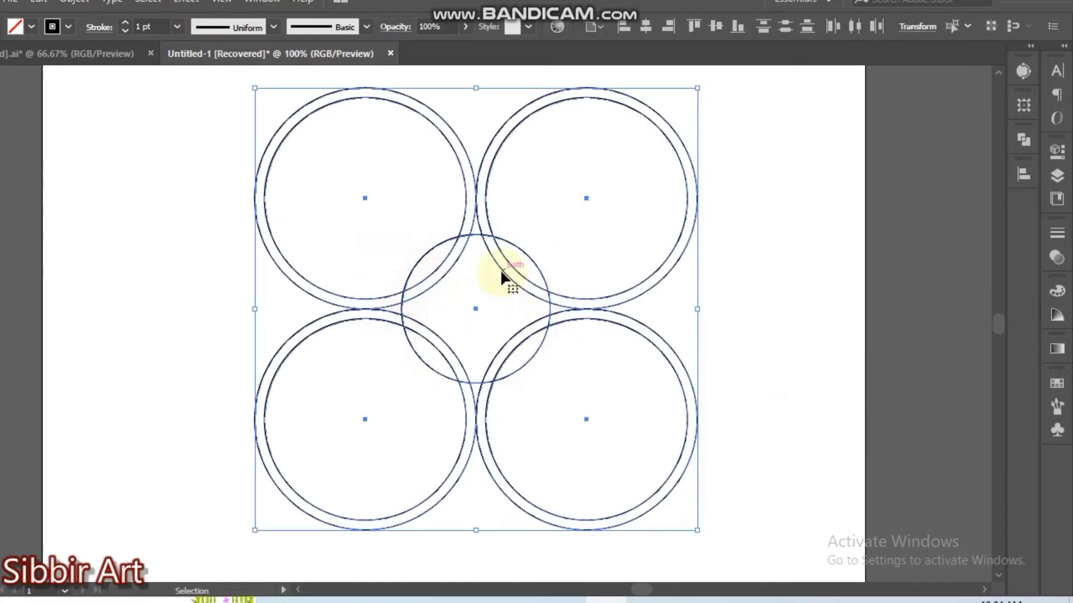
left_click(501, 271)
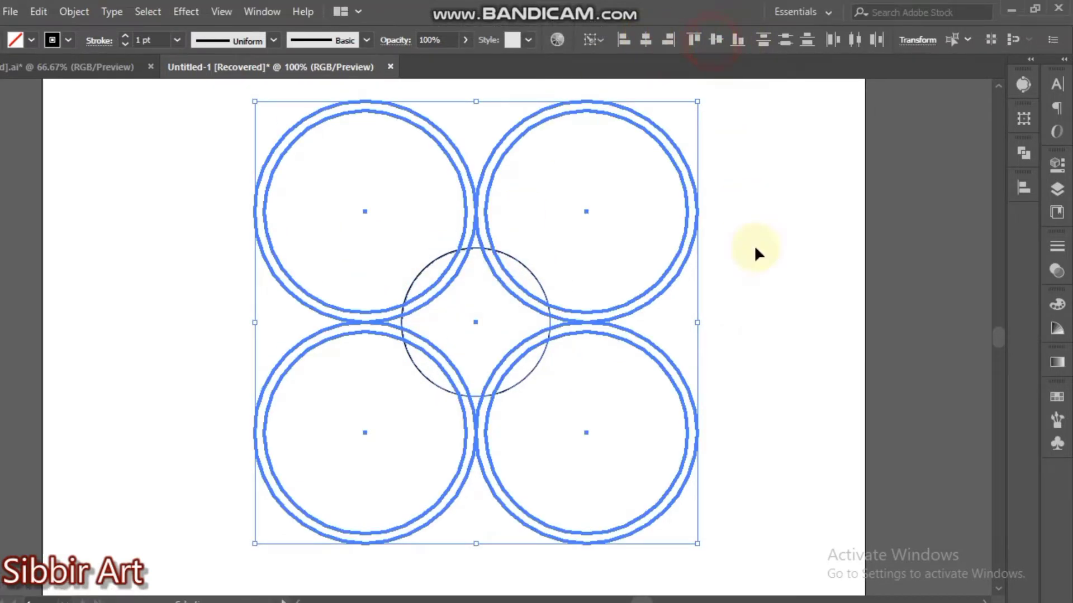
left_click(761, 269)
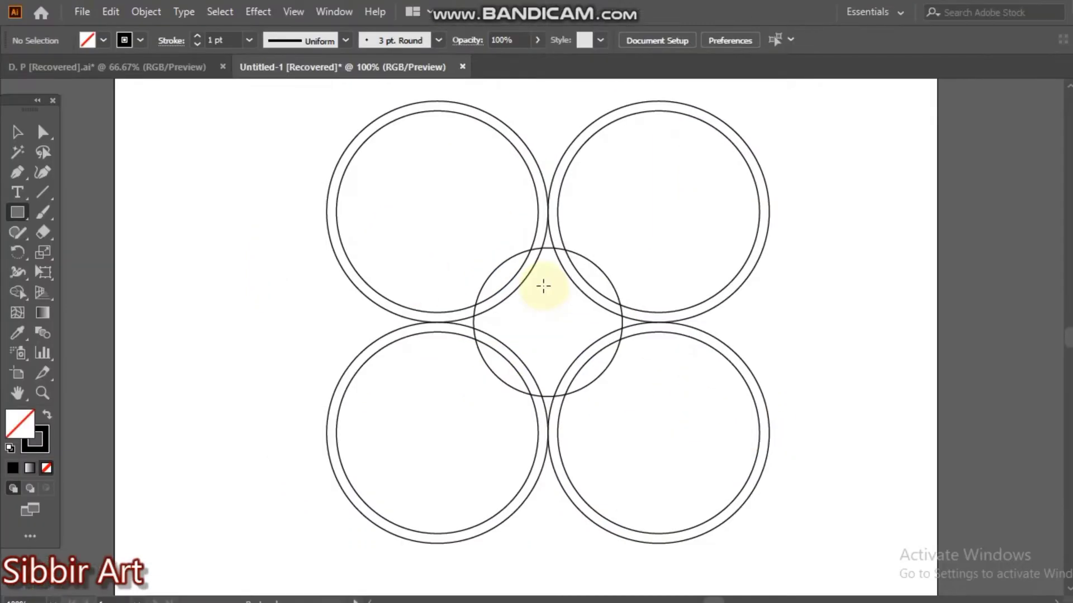
Step: Create a 25 pt wide, 100 pt high rectangle inside the central circle
left_click(471, 251)
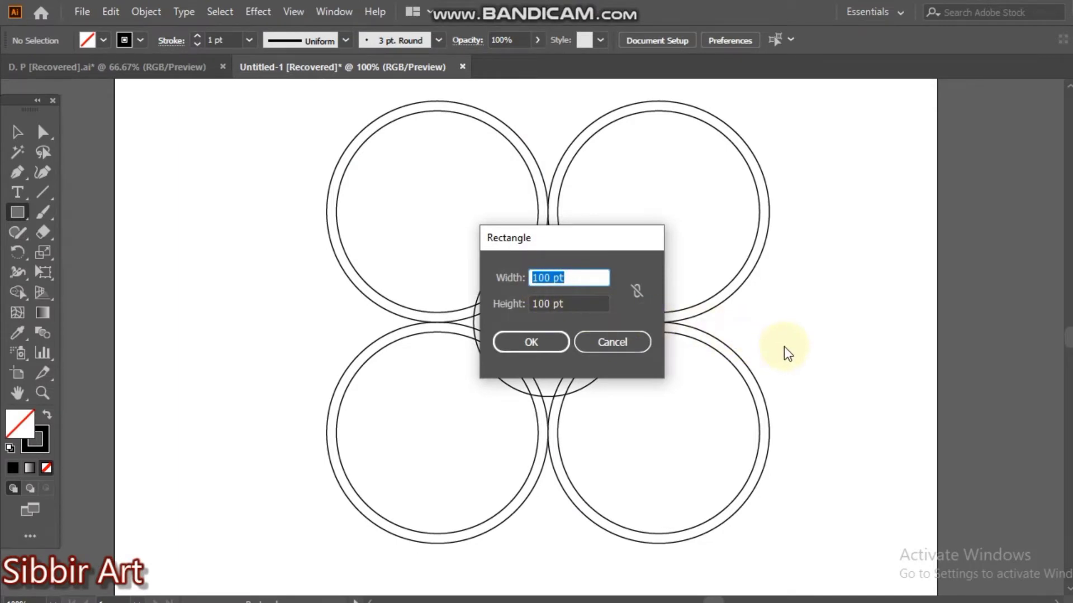
type("25")
key("Tab")
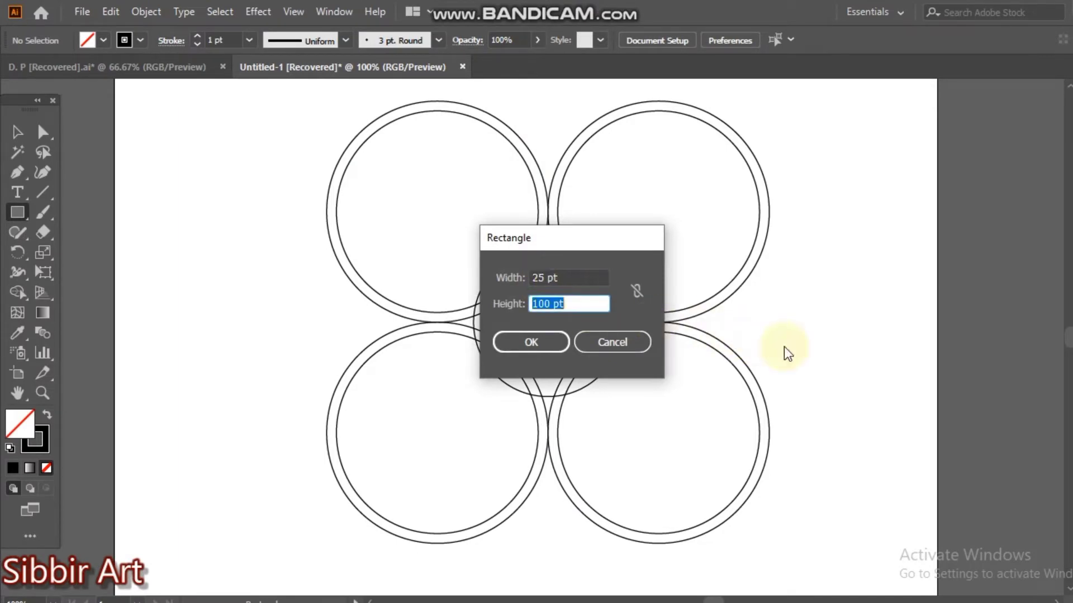
left_click(543, 342)
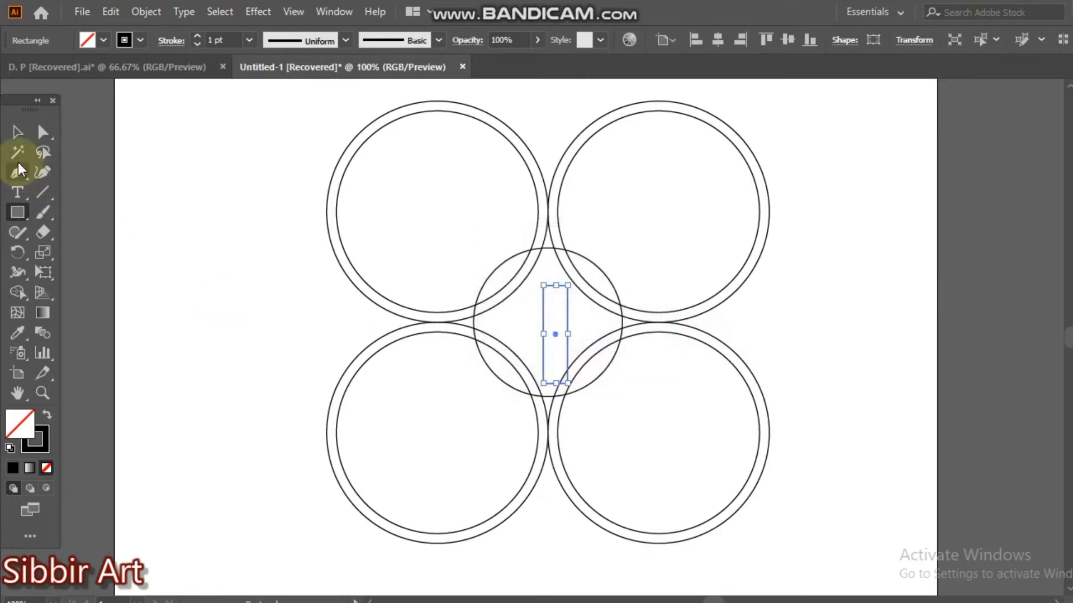
Step: Stretch the rectangle vertically to the top of the upper rings and just past the bottom of the lower rings
left_click(17, 132)
left_click_drag(560, 288, 555, 100)
left_click_drag(559, 384, 554, 558)
Step: Centre the tall rectangle horizontally on the central circle, using the circle as the key object
scroll(615, 428, "up", 3)
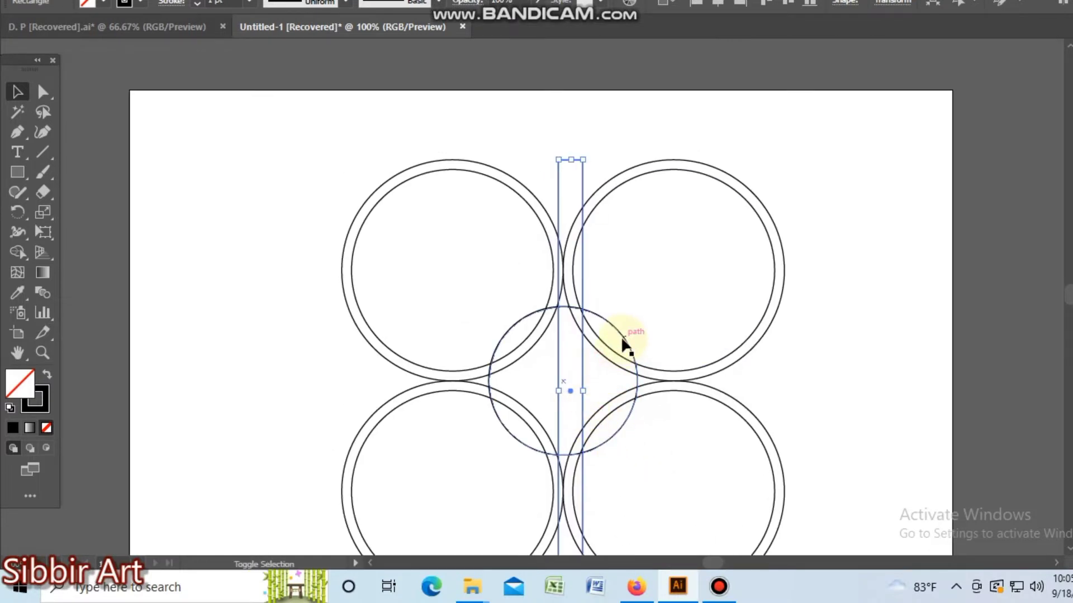
left_click(621, 345, "shift")
left_click(621, 345)
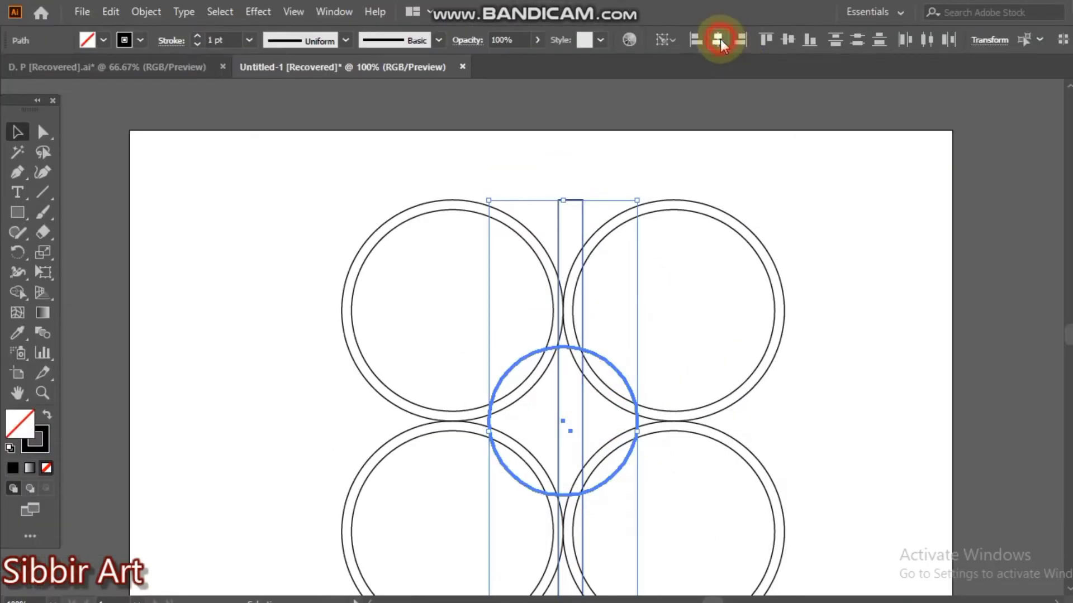
left_click(717, 40)
left_click(824, 357)
left_click(602, 421)
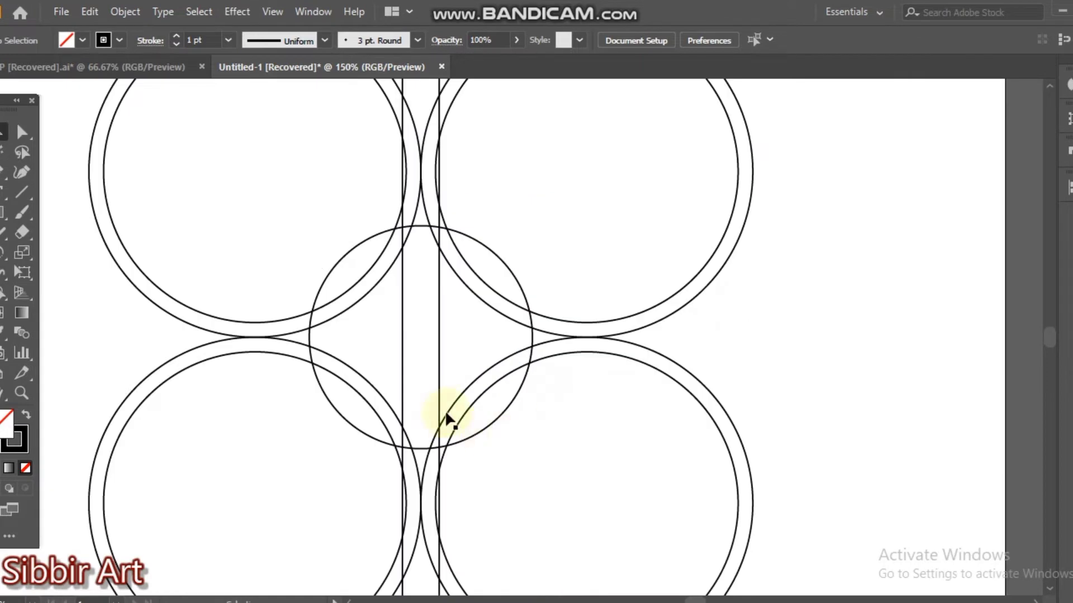
Step: Try rotating the tall rectangle by -45° about its own centre, and undo the rotation
left_click(439, 354)
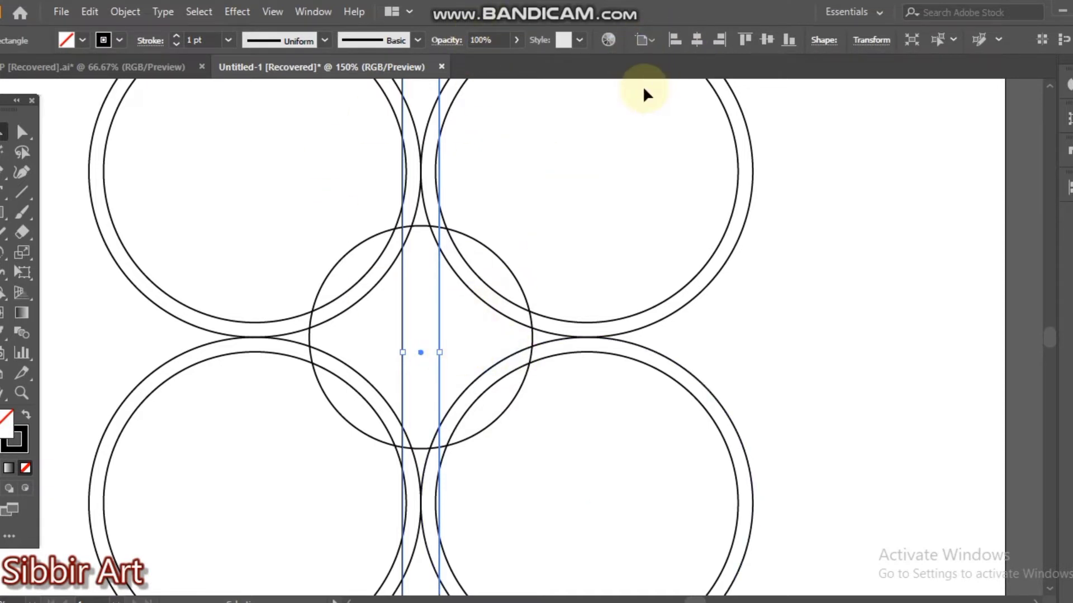
key("r")
key("Return")
left_click(707, 302)
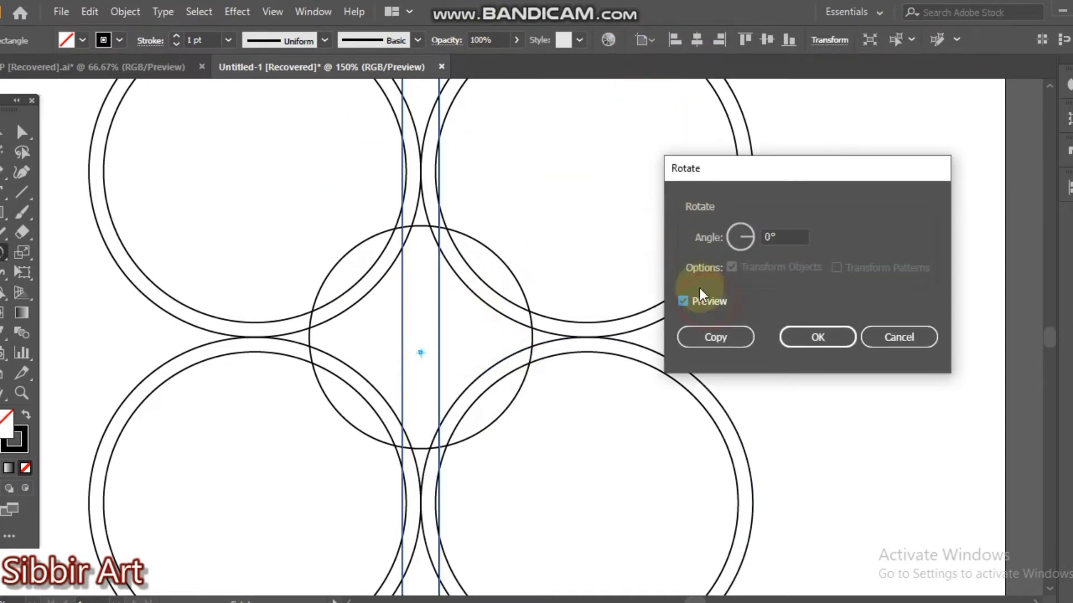
type("-")
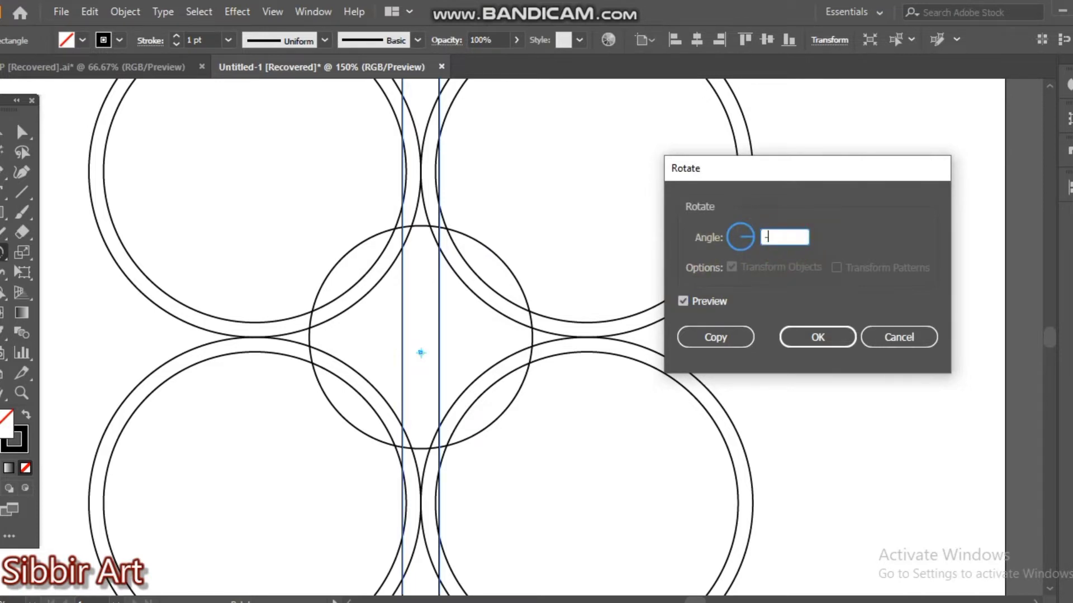
type("45")
key("Return")
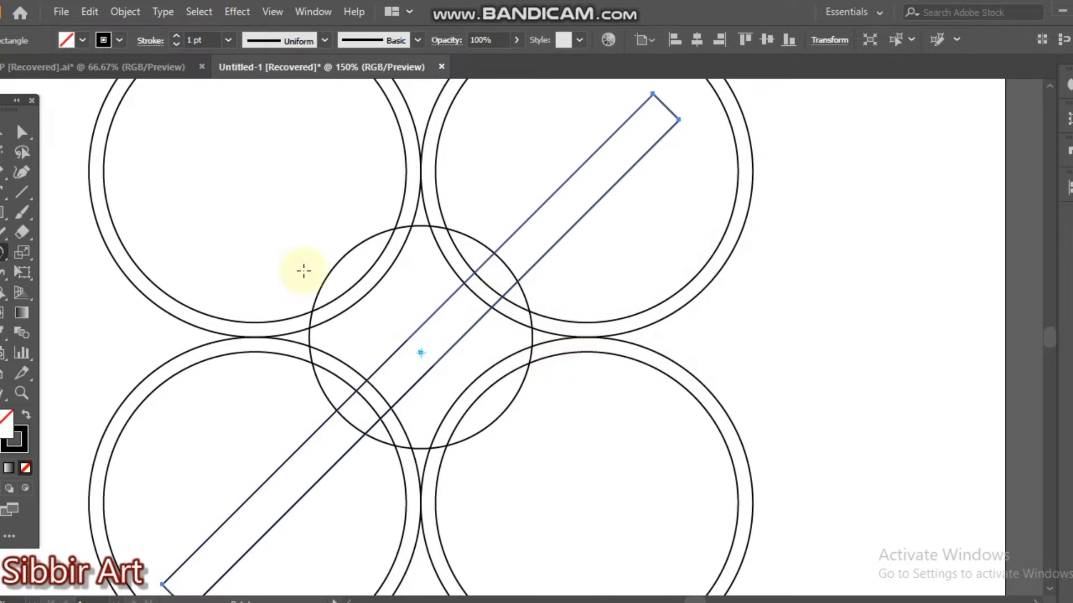
key("ctrl+z")
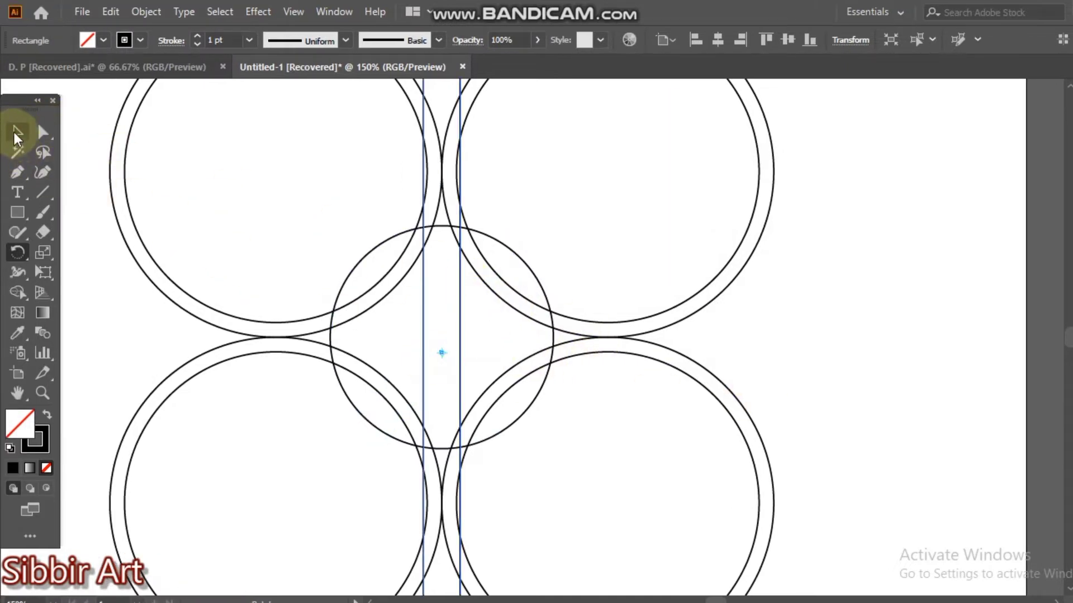
Step: Centre the tall rectangle vertically on the central circle, using the circle as the key object
left_click(16, 136)
left_click(595, 236)
left_click(539, 282)
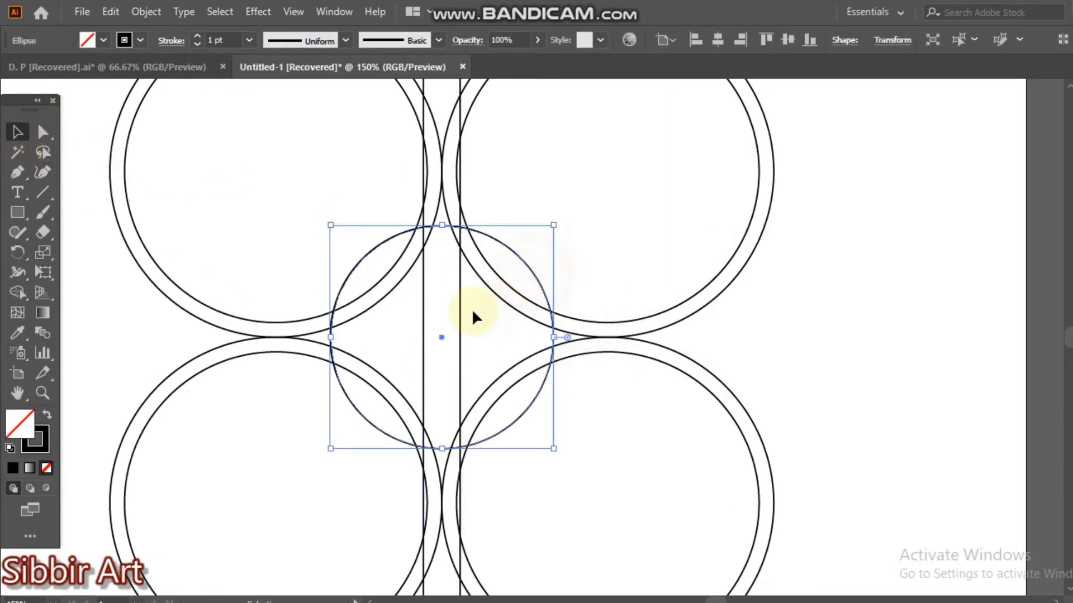
left_click(460, 311, "shift")
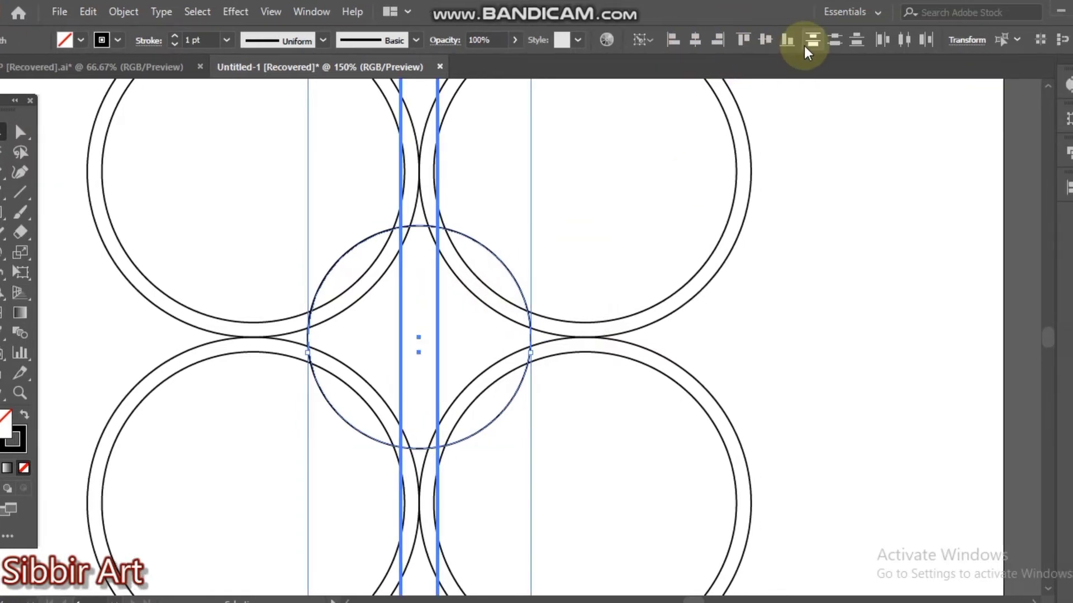
left_click(767, 42)
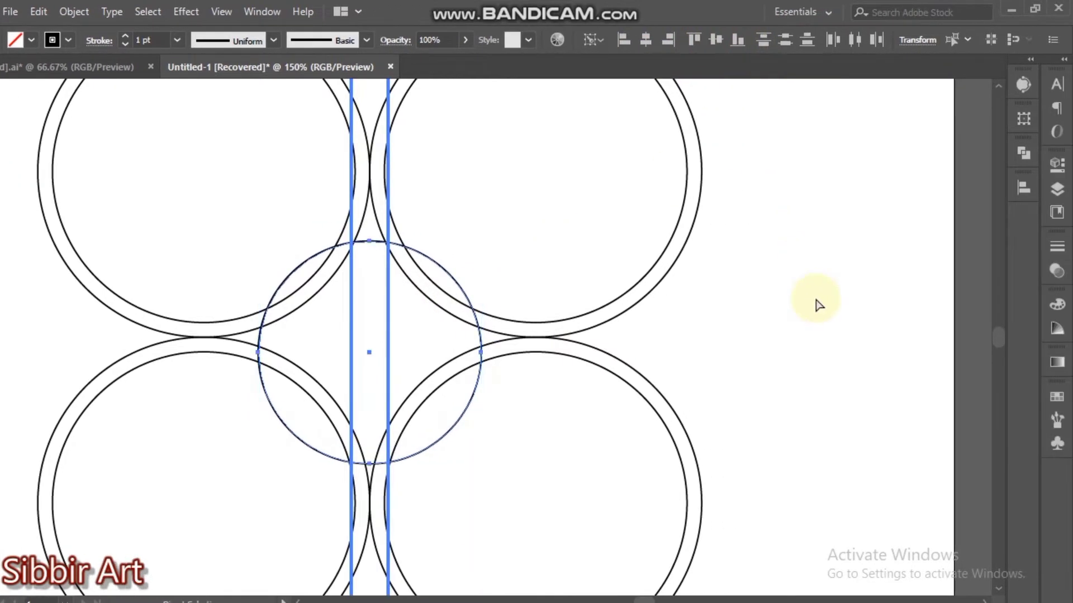
key("ctrl+z")
left_click(454, 270)
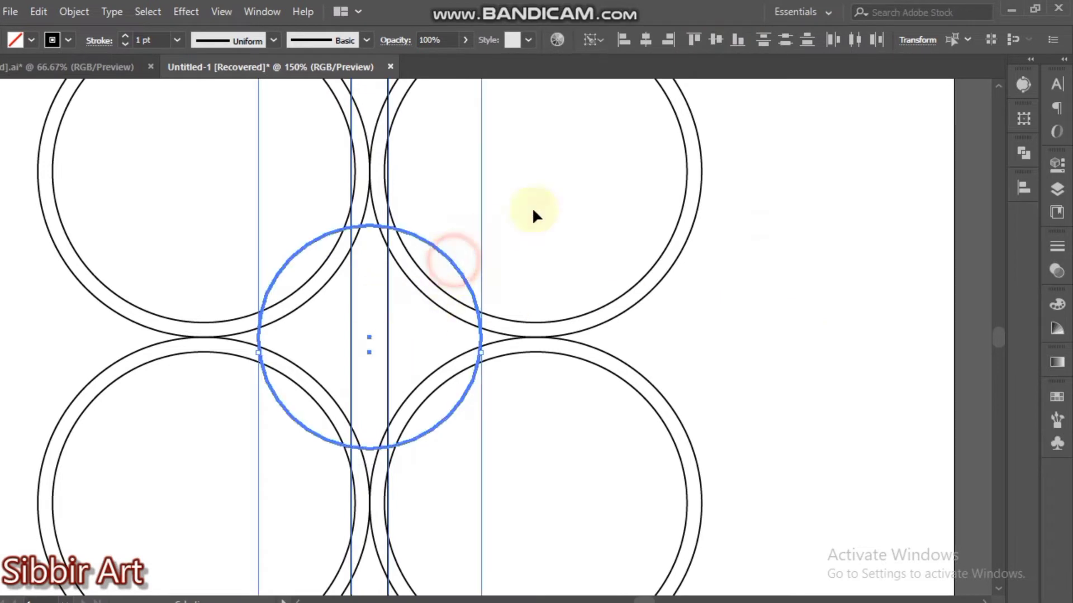
left_click(715, 40)
left_click(838, 274)
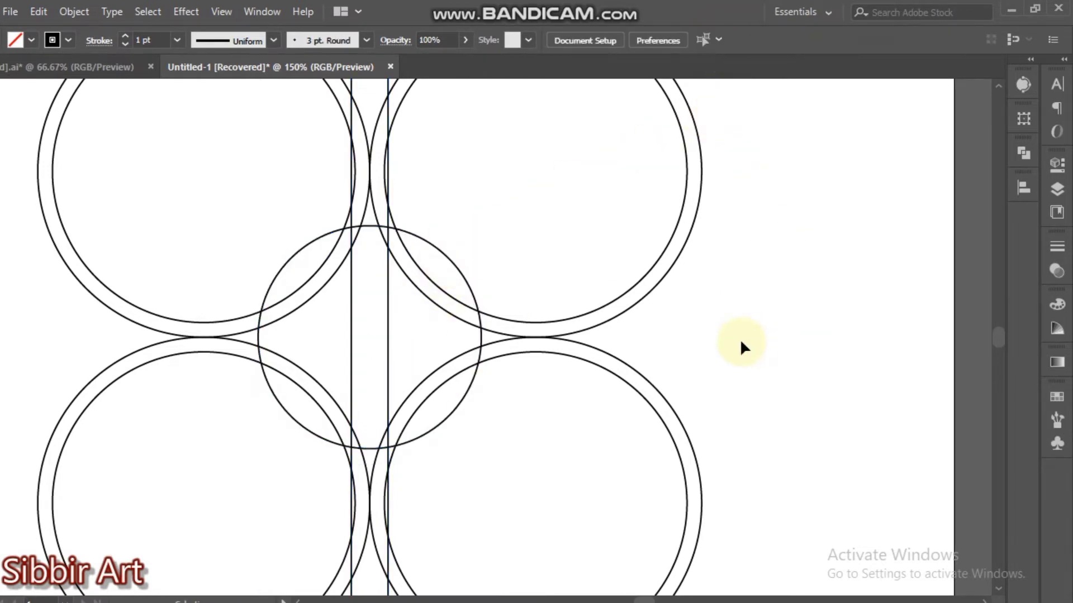
Step: Rotate the centred rectangle by -45° about its own centre
left_click(390, 331)
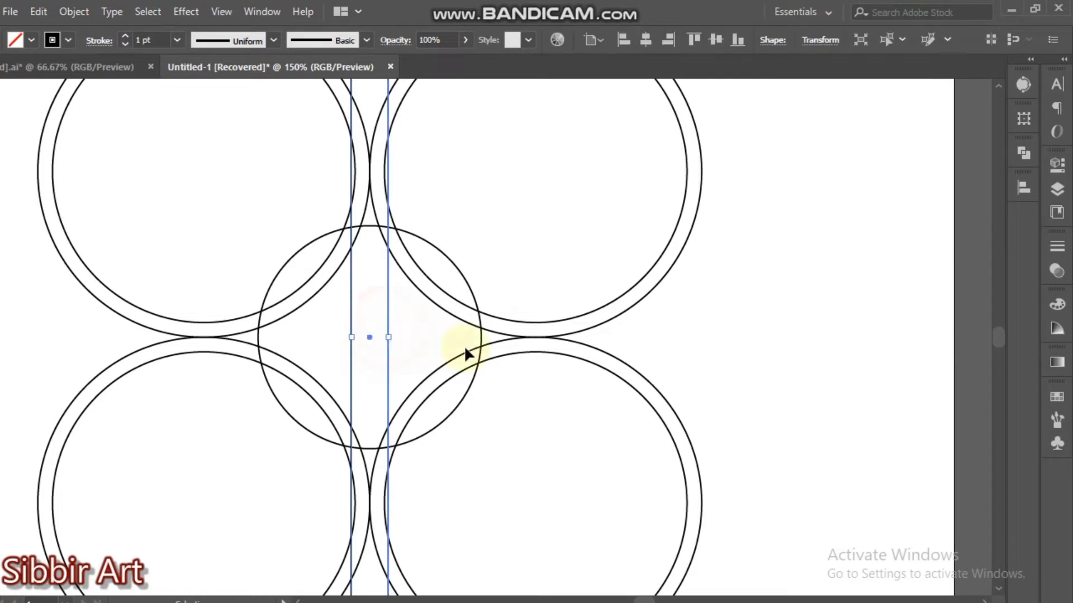
key("r")
key("Return")
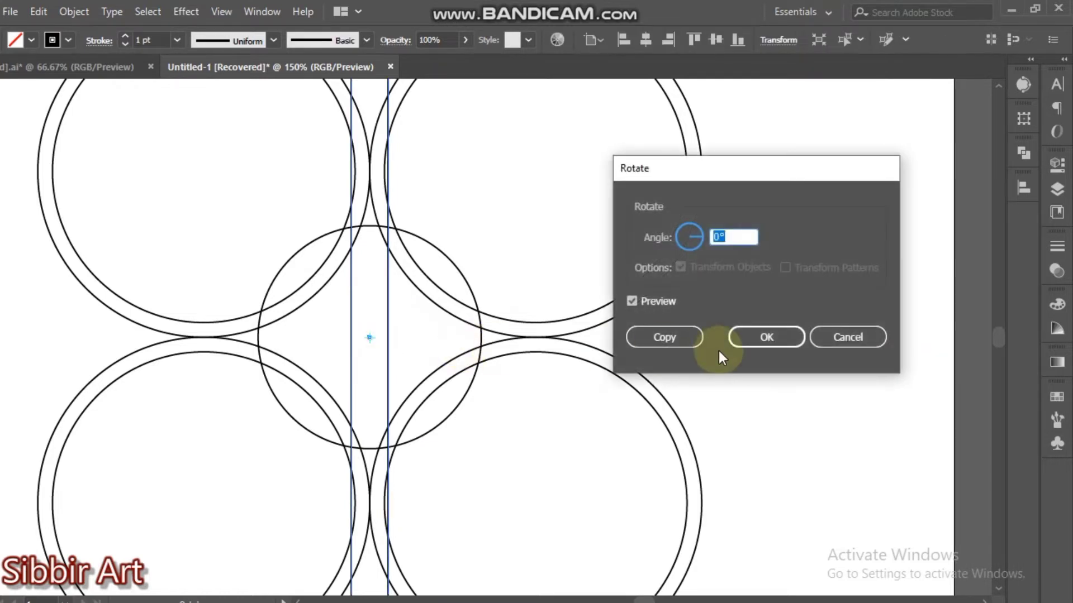
type("-45")
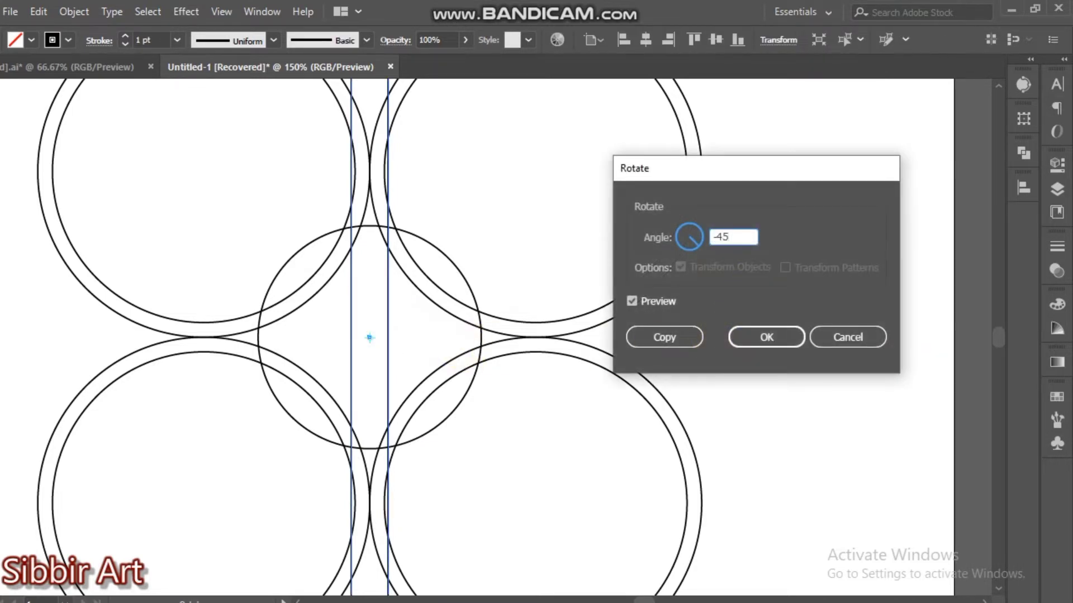
key("Return")
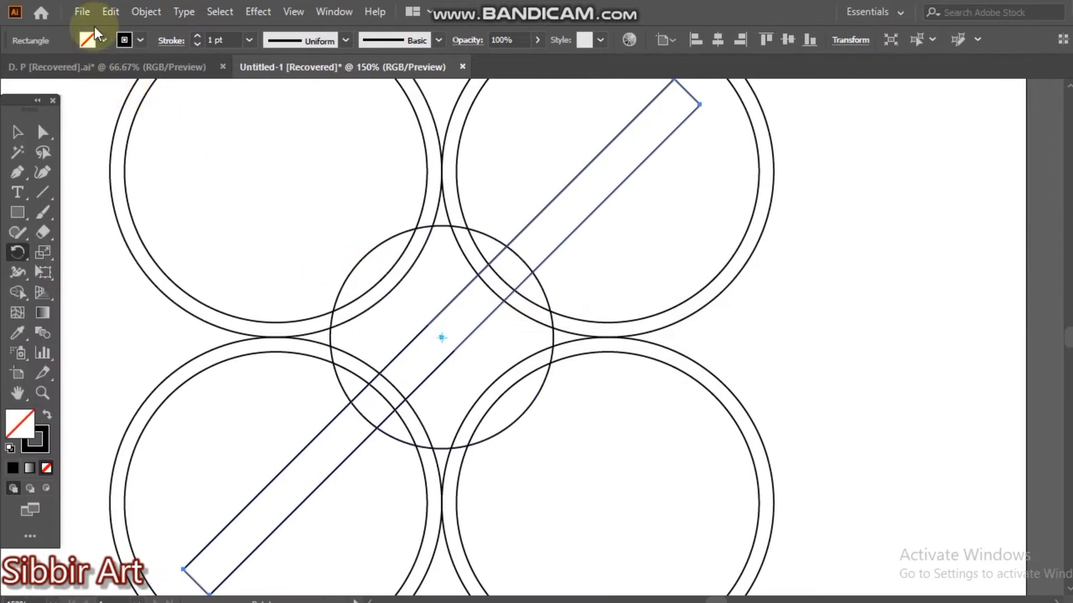
Step: Offset the diagonal rectangle's path outward by 10 pt with miter joins
left_click(145, 12)
left_click(232, 405)
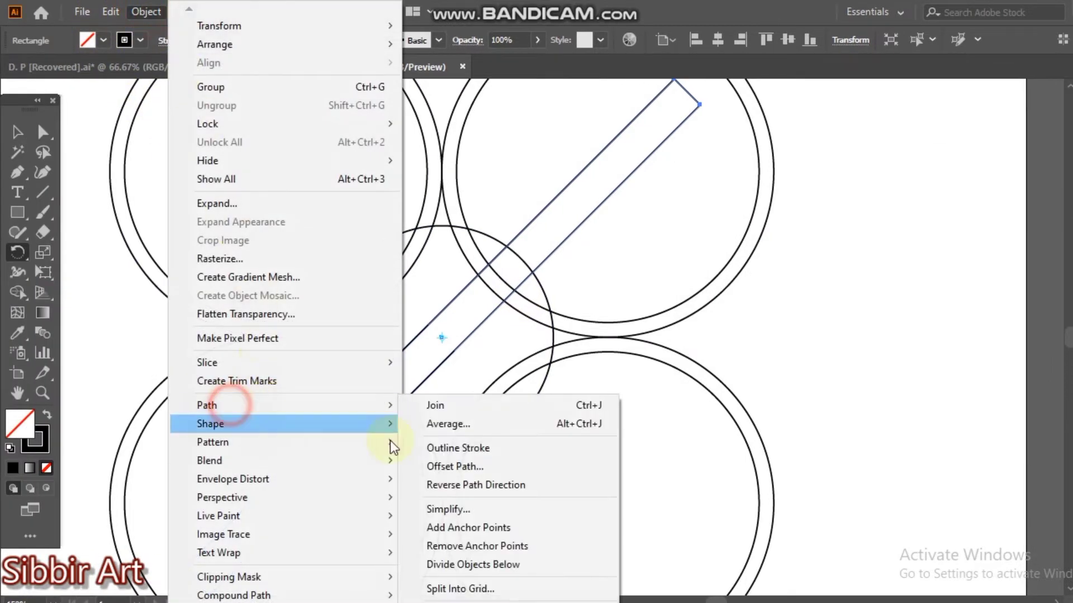
left_click(455, 467)
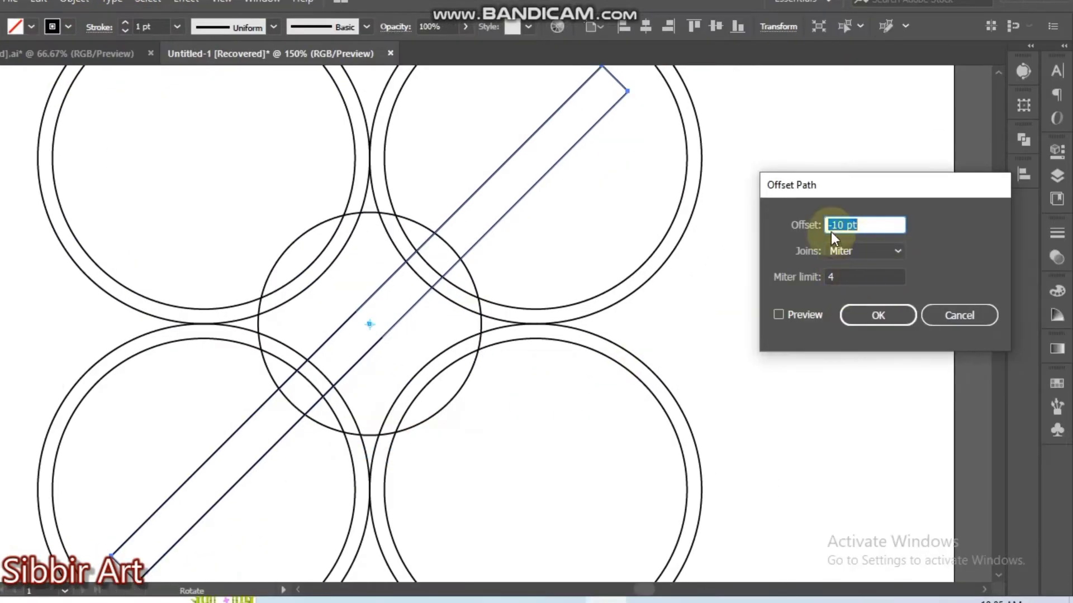
key("Delete")
key("Delete")
key("Delete")
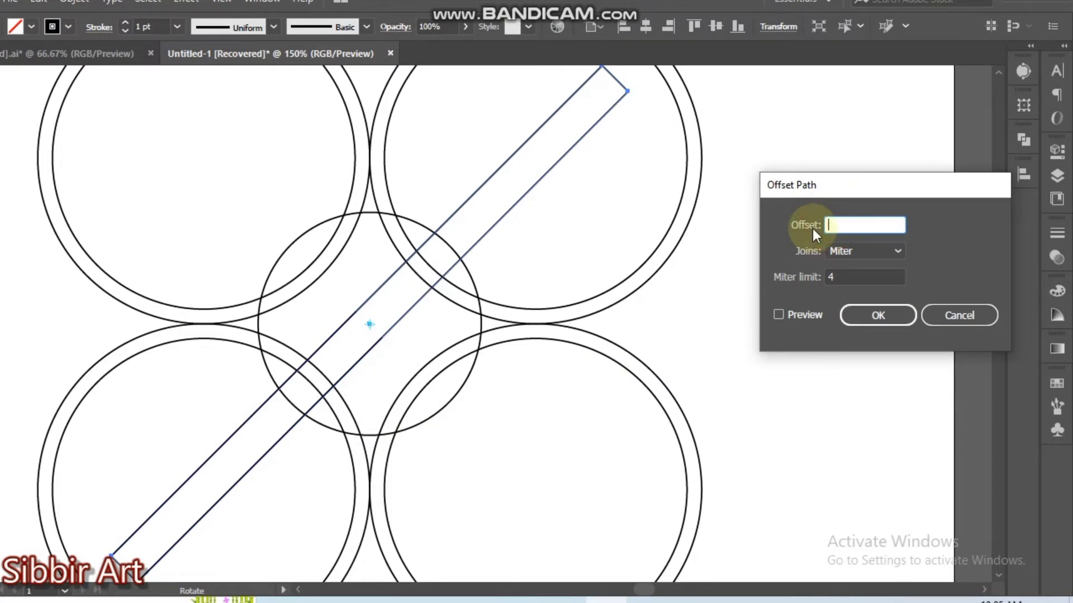
type("10")
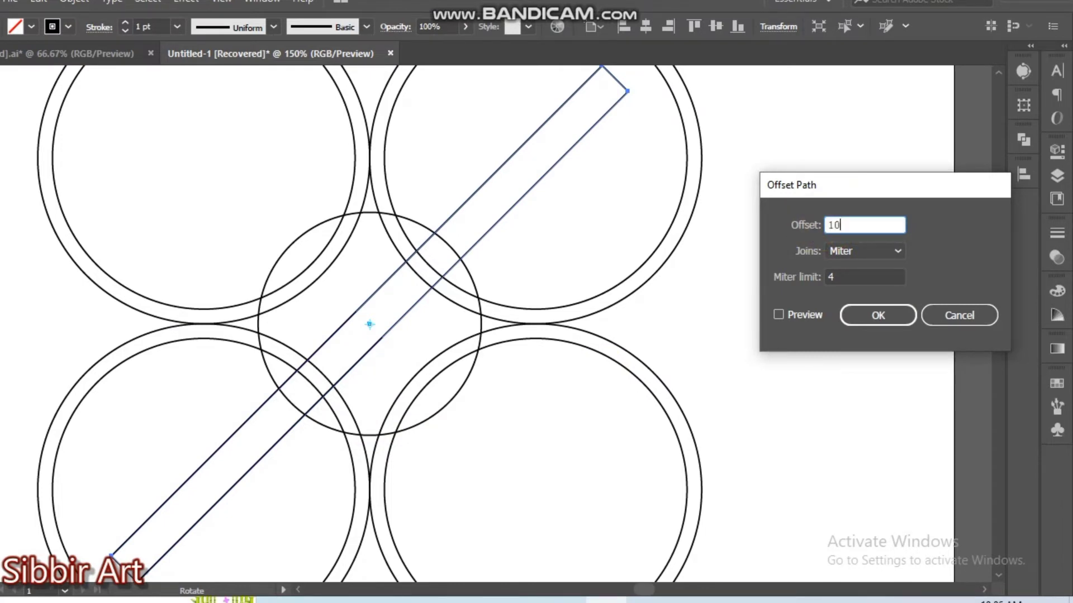
left_click(814, 314)
left_click(889, 320)
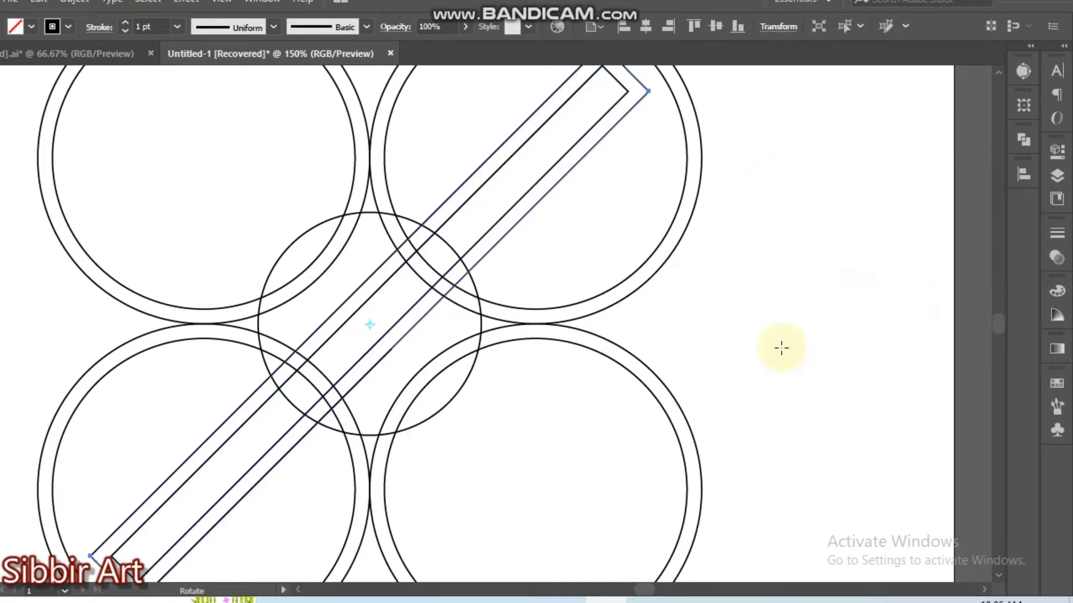
left_click(18, 118)
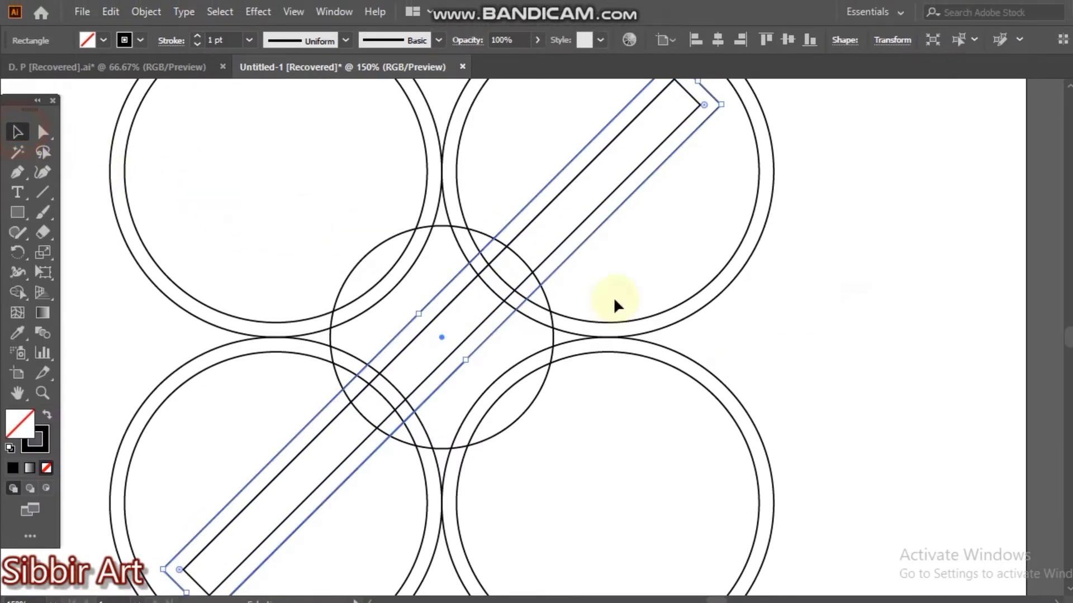
left_click(810, 297)
Step: Make a copy of the inner diagonal rectangle rotated 90° about the centre of the design
left_click(444, 310)
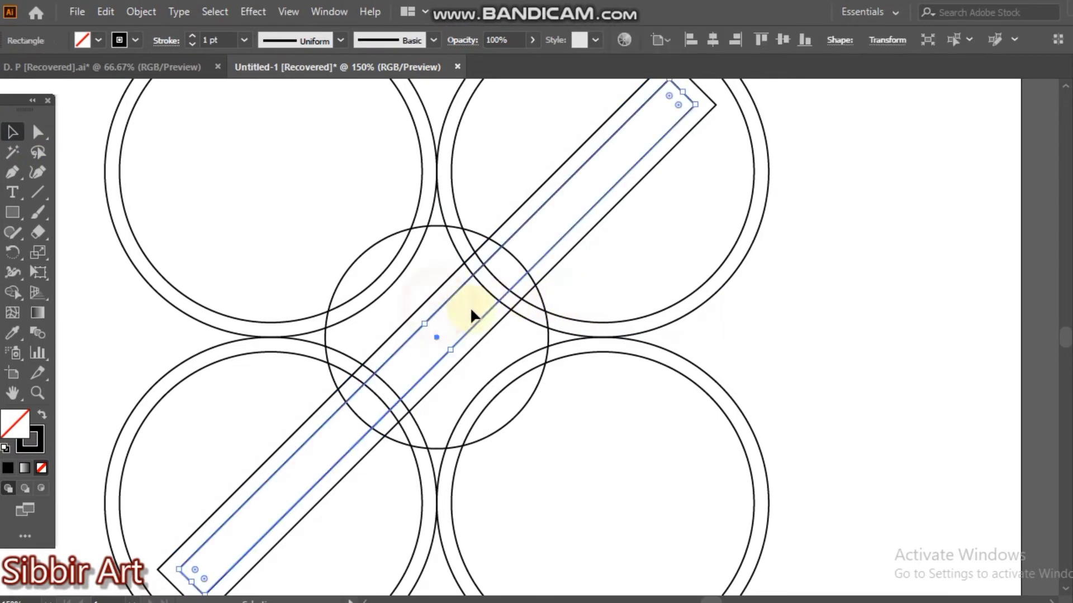
left_click(12, 252)
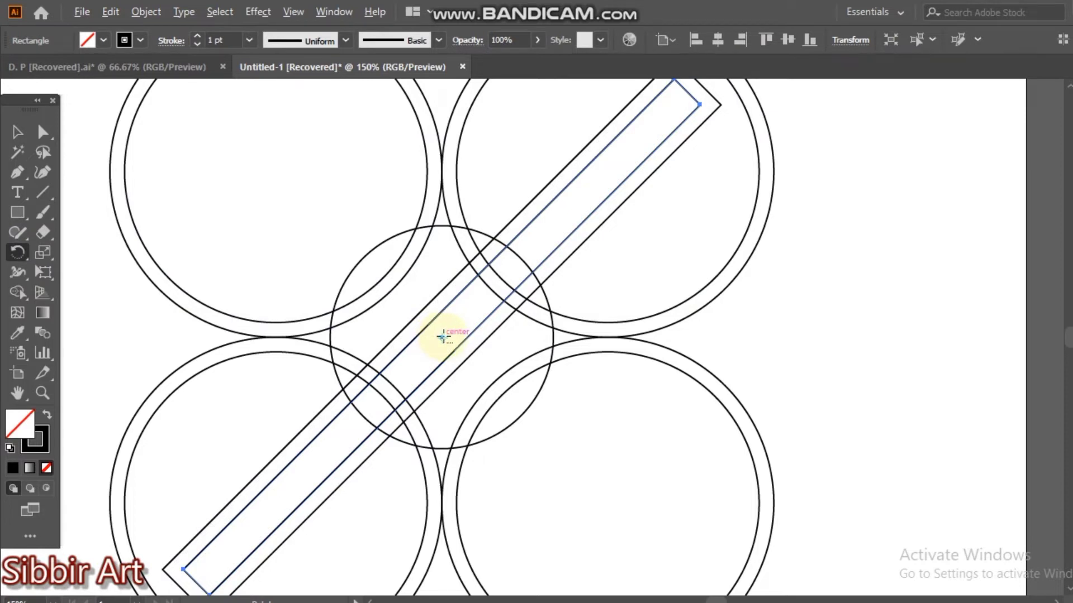
left_click(442, 337, "alt")
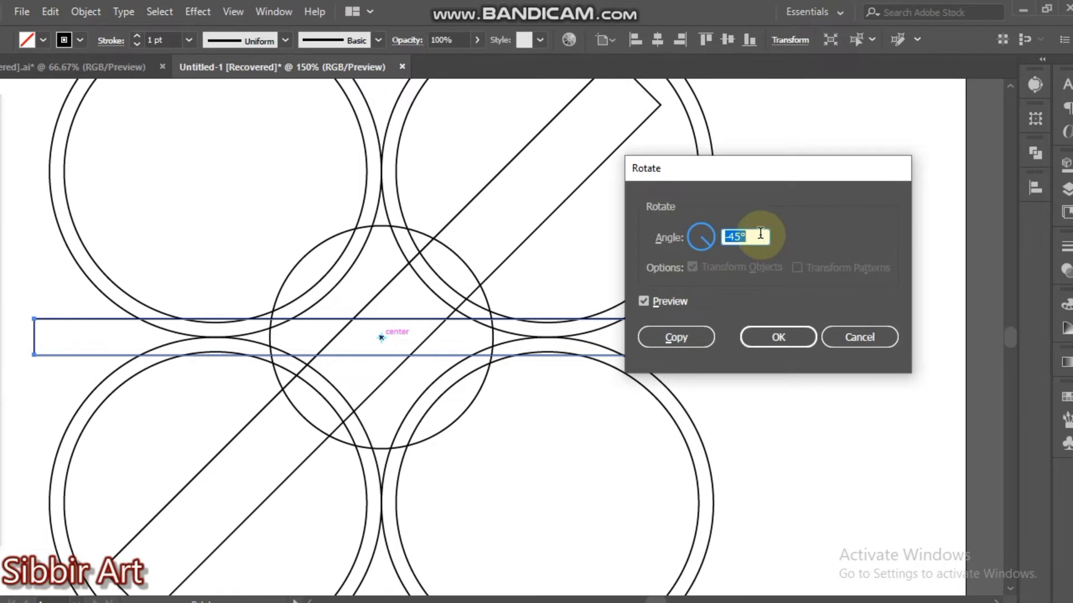
type("4")
key("Tab")
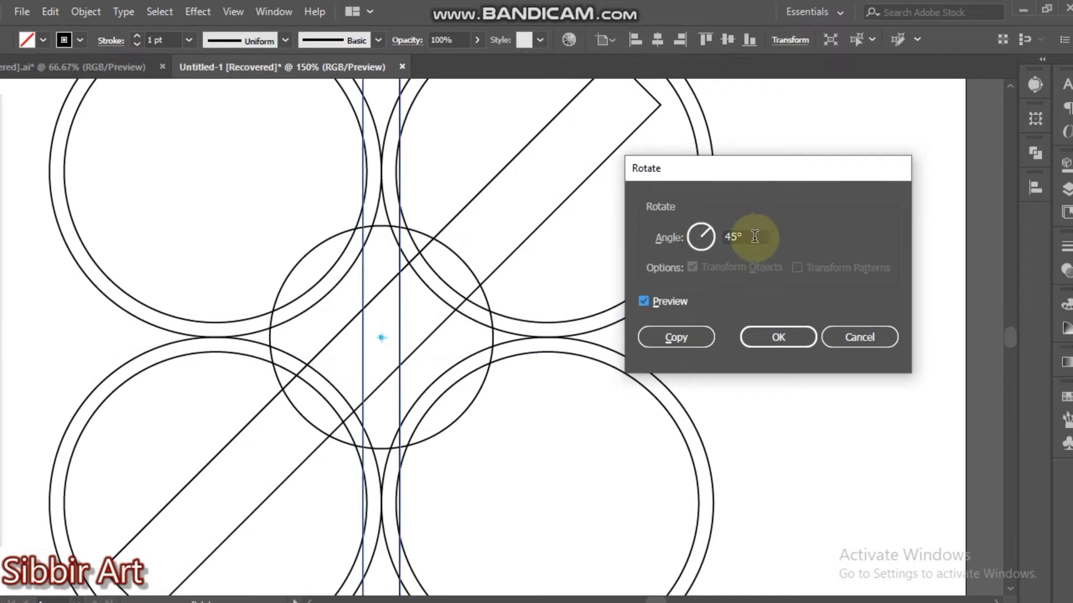
double_click(752, 239)
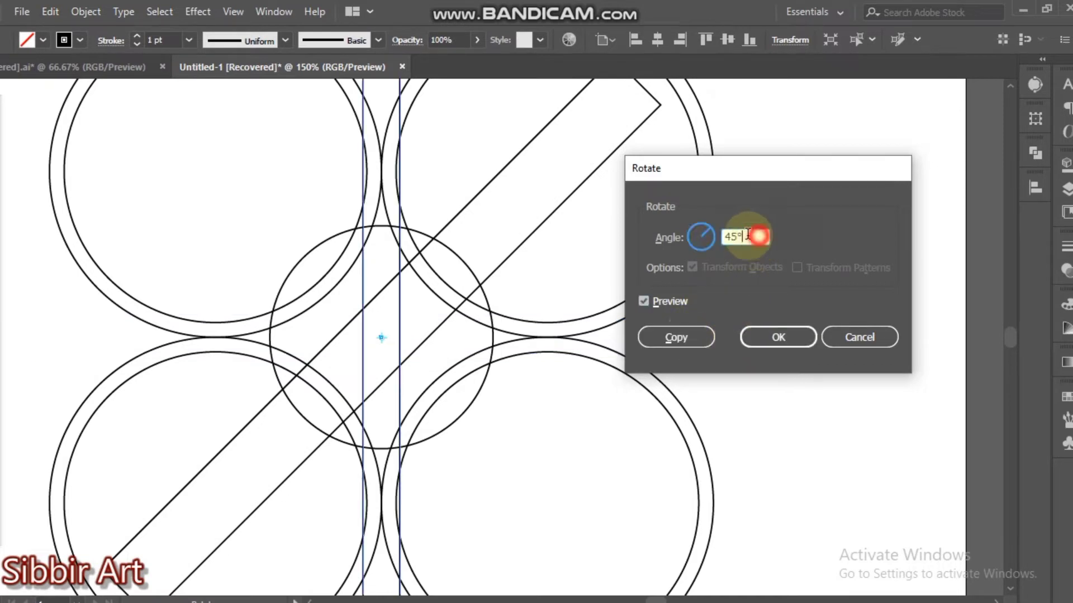
type("90")
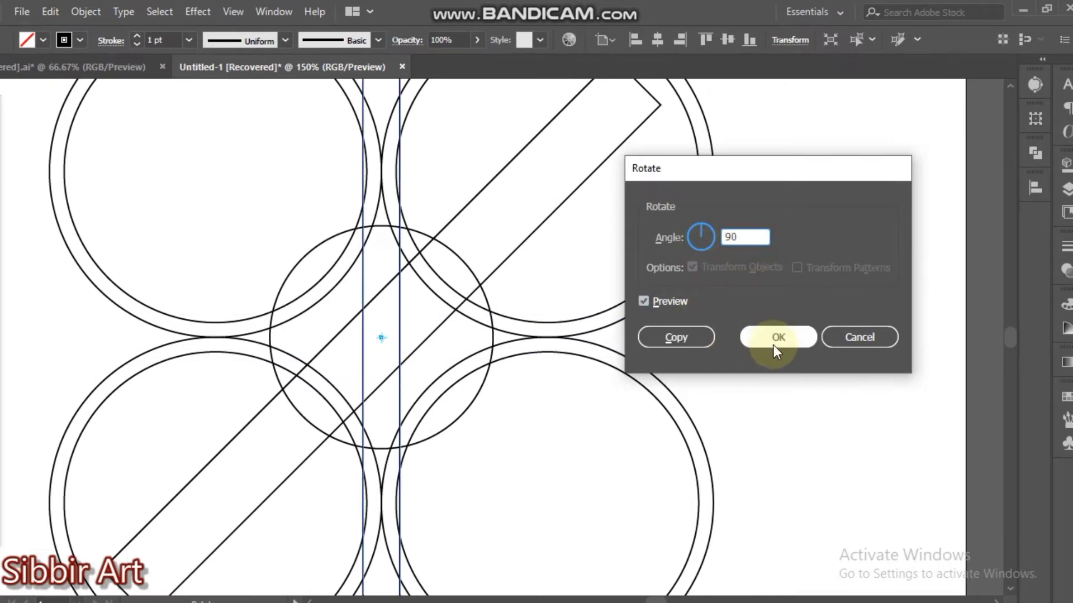
left_click(695, 343)
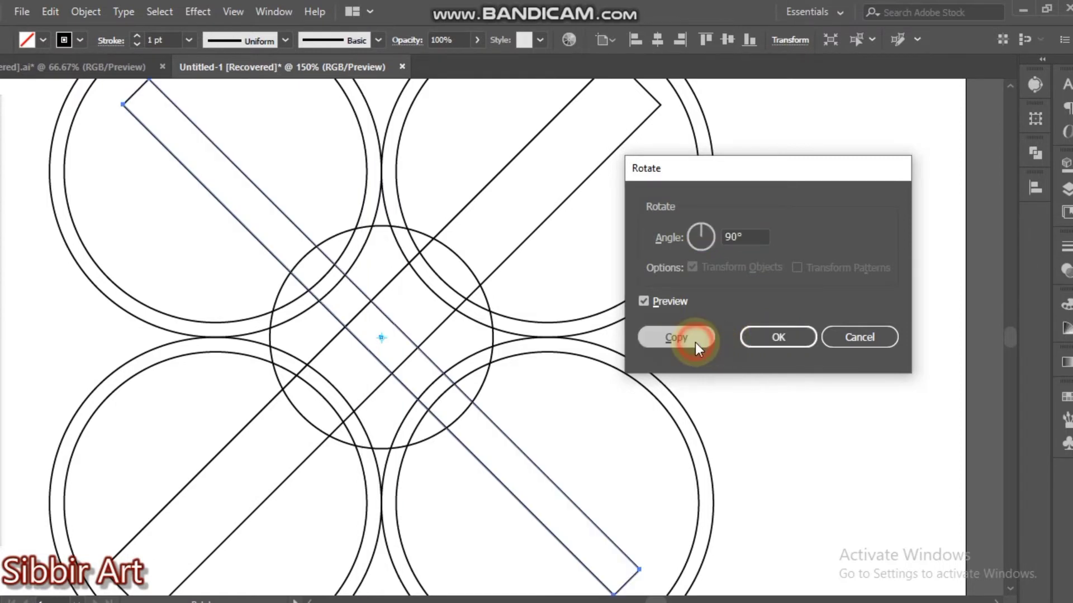
left_click(19, 132)
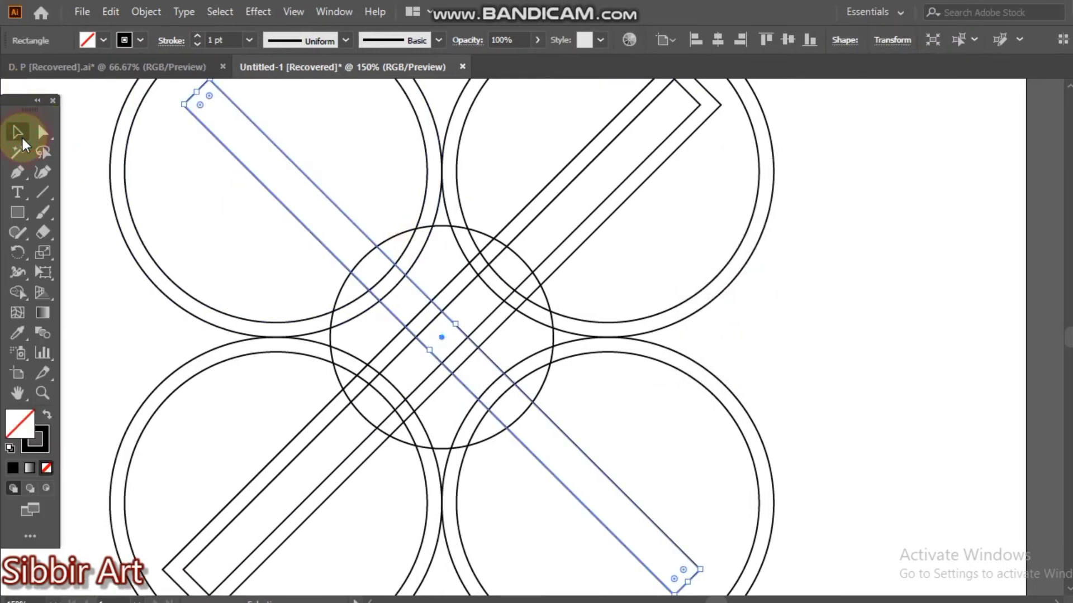
key("ctrl+1")
left_click(732, 325)
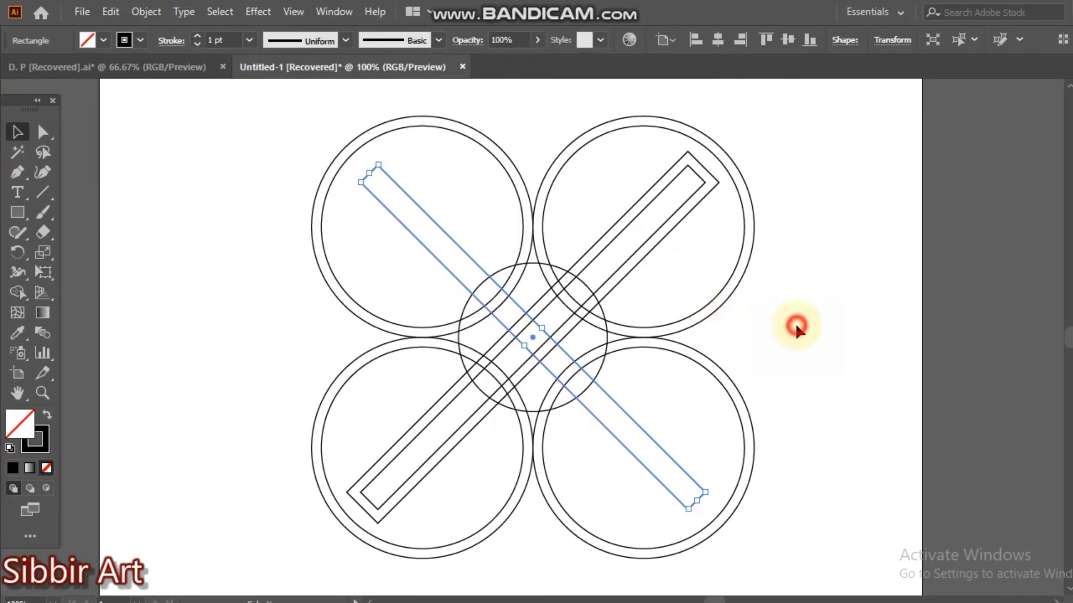
Step: Select all the circles and bars, activate the Shape Builder tool and set the fill to red
left_click_drag(262, 237, 688, 502)
left_click_drag(687, 456, 688, 458)
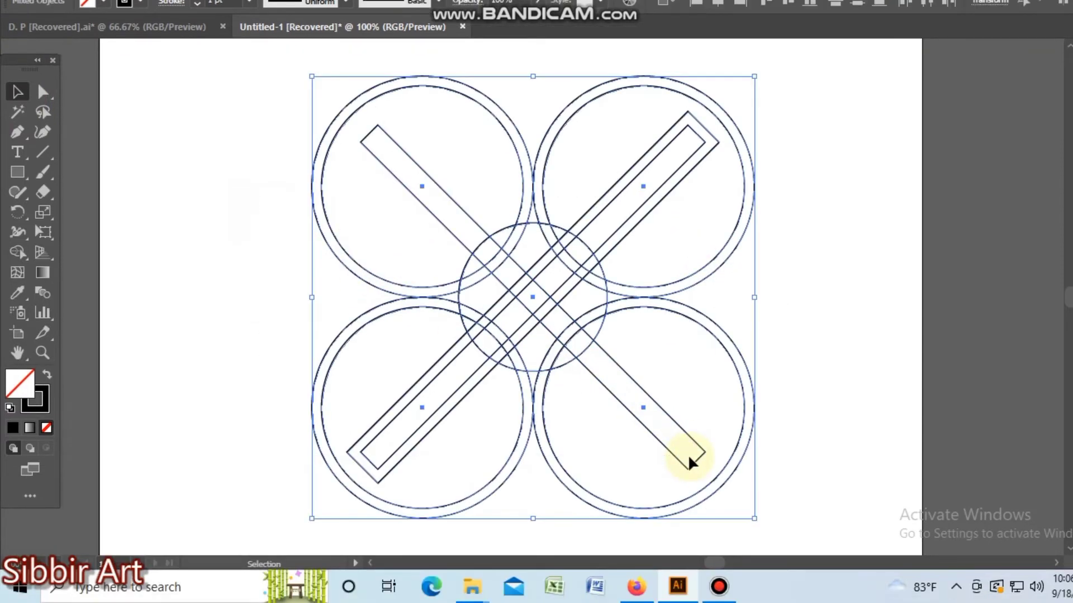
left_click(574, 342, "ctrl")
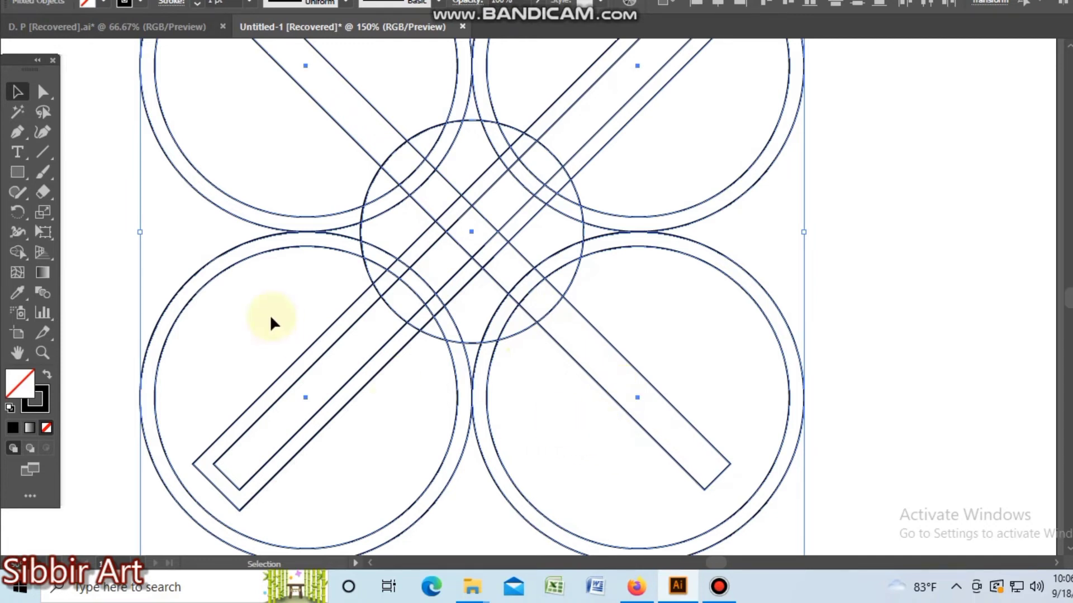
left_click(18, 252)
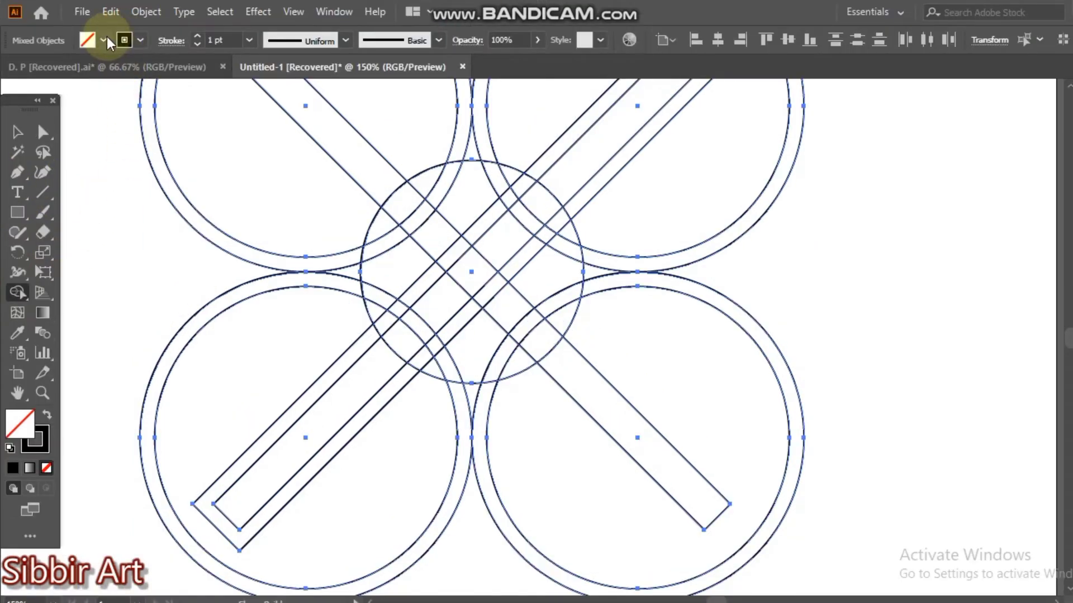
left_click(106, 40)
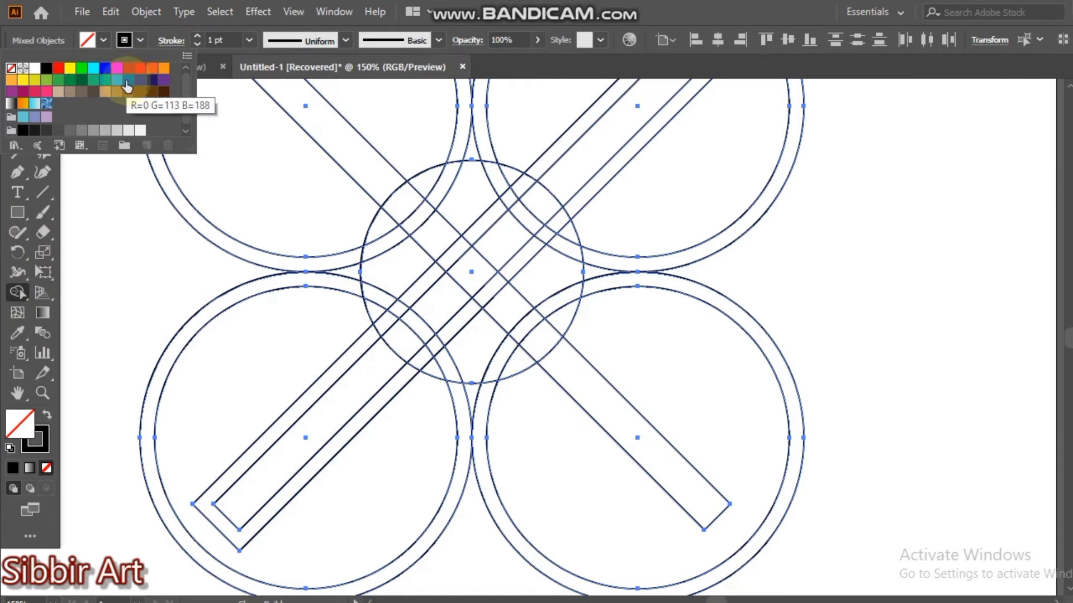
left_click(140, 70)
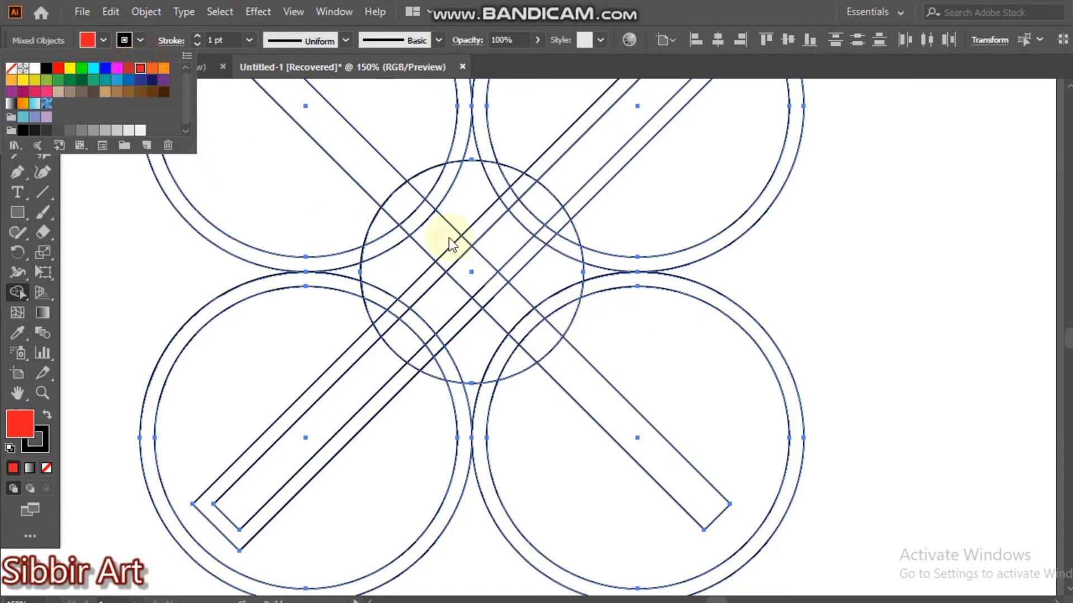
Step: Merge the regions along the upper-left edge of the central four-pointed star into one red shape with Shape Builder
left_click(462, 209)
left_click(467, 212)
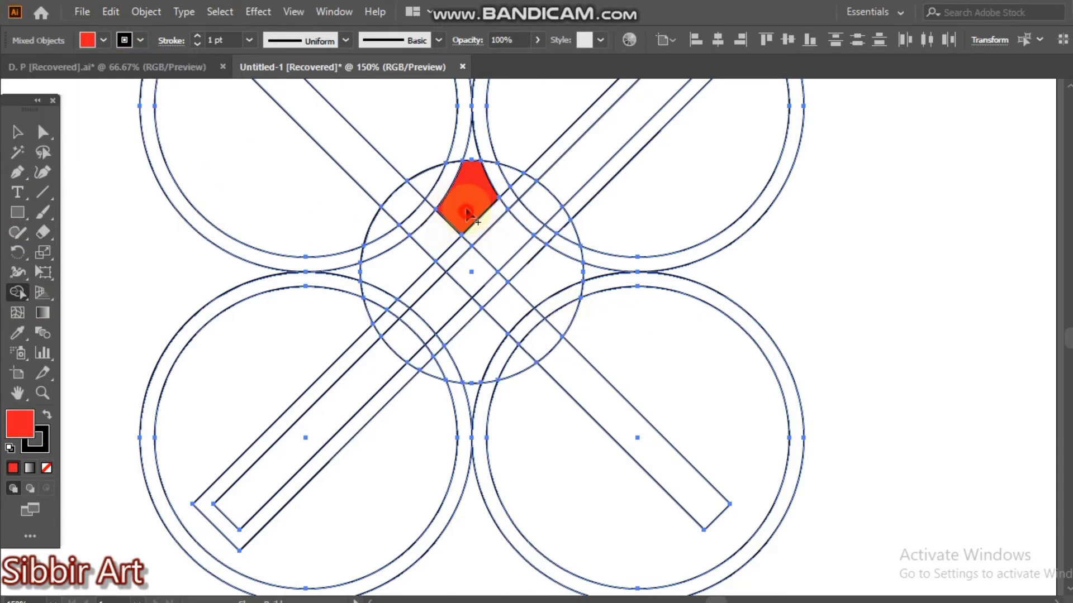
mouse_move(467, 213)
left_mouse_down()
mouse_move(471, 162)
mouse_move(471, 201)
mouse_move(441, 230)
left_mouse_up()
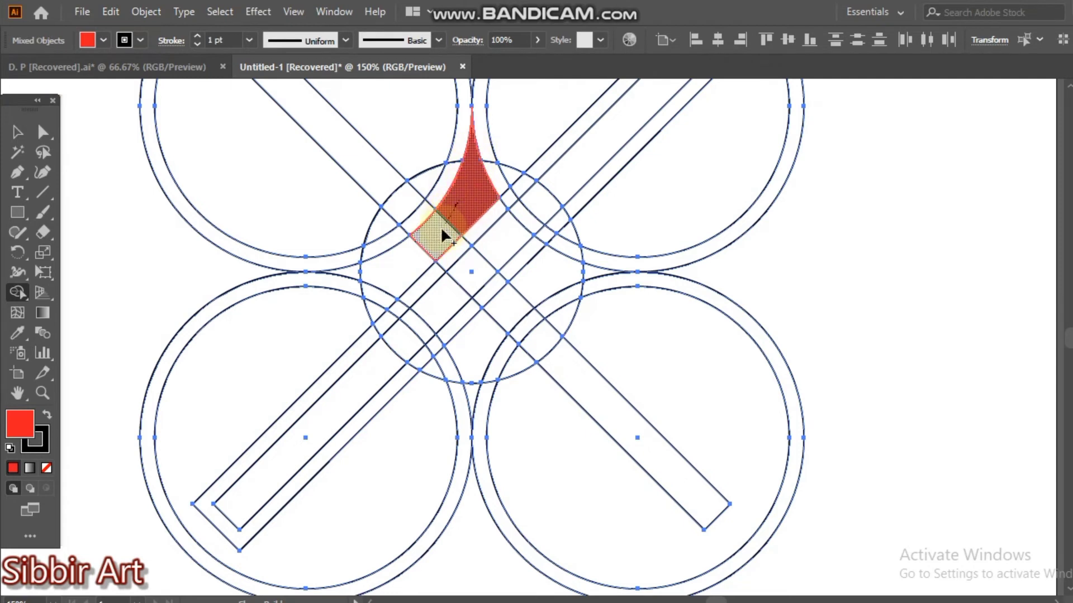
left_click_drag(353, 271, 350, 269)
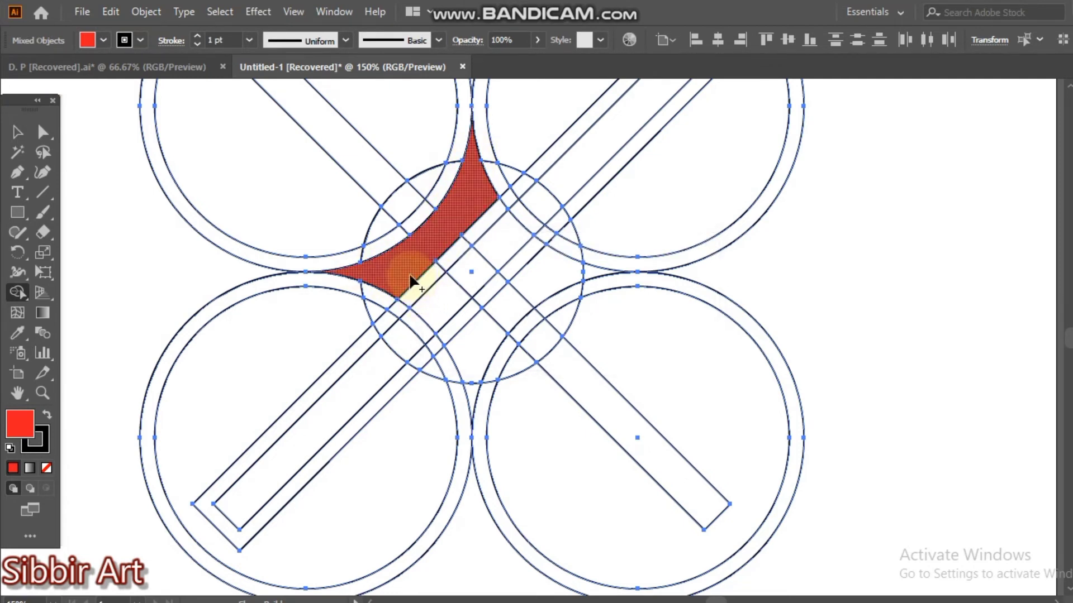
left_click_drag(407, 271, 411, 275)
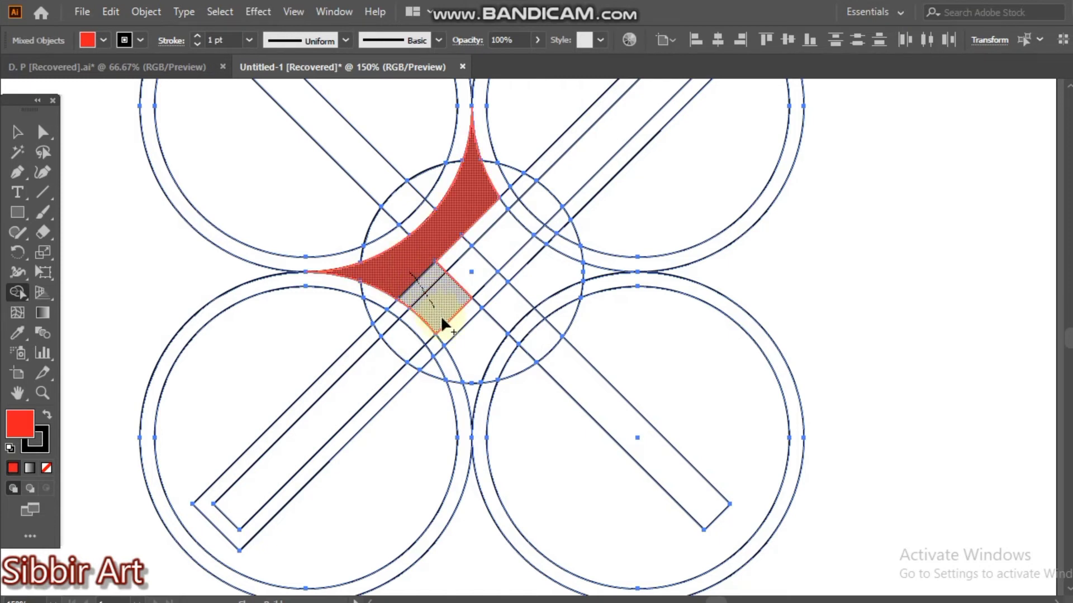
left_click_drag(441, 319, 458, 342)
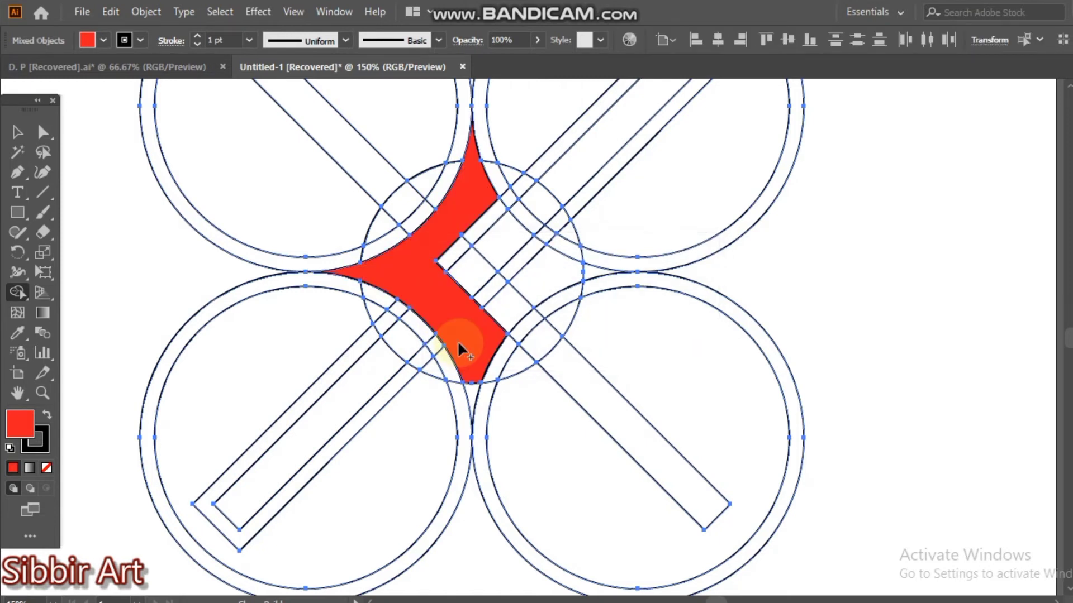
key("ctrl+z")
Step: Merge the remaining central star regions into the red shape, leaving two narrow diagonal slits that form the S
mouse_move(420, 279)
left_mouse_down()
mouse_move(417, 271)
mouse_move(435, 298)
left_mouse_up()
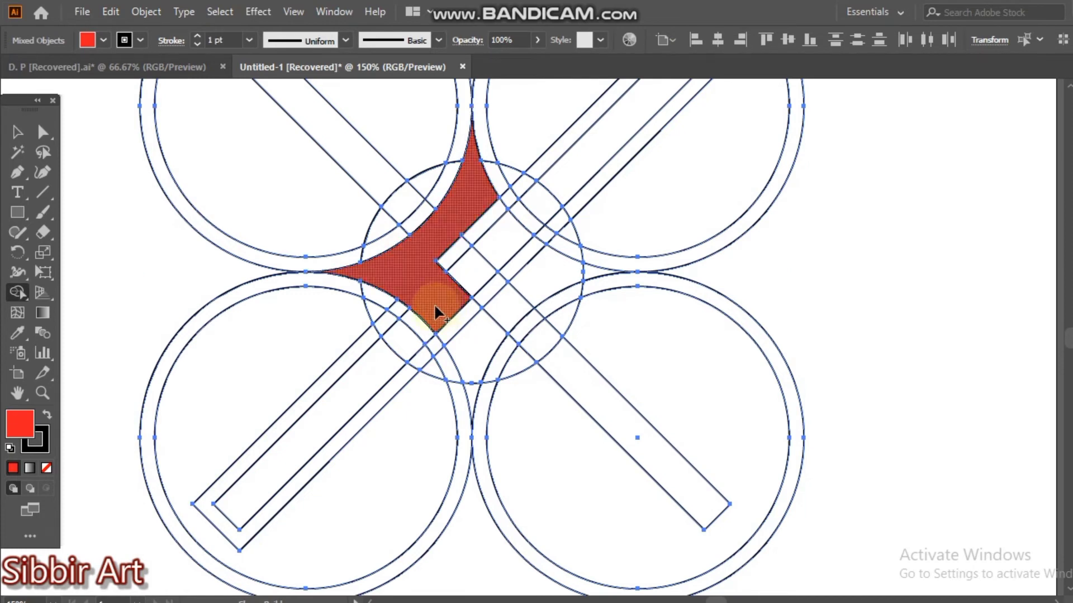
left_click_drag(434, 303, 502, 257)
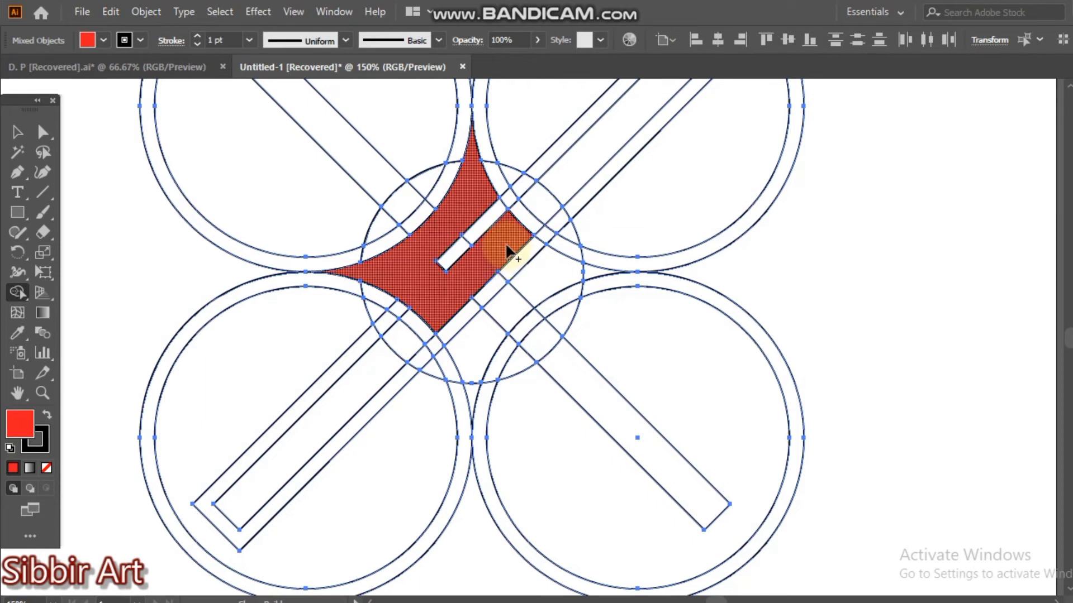
mouse_move(513, 244)
left_mouse_down()
mouse_move(565, 269)
mouse_move(555, 282)
mouse_move(522, 287)
mouse_move(503, 311)
mouse_move(472, 393)
left_mouse_up()
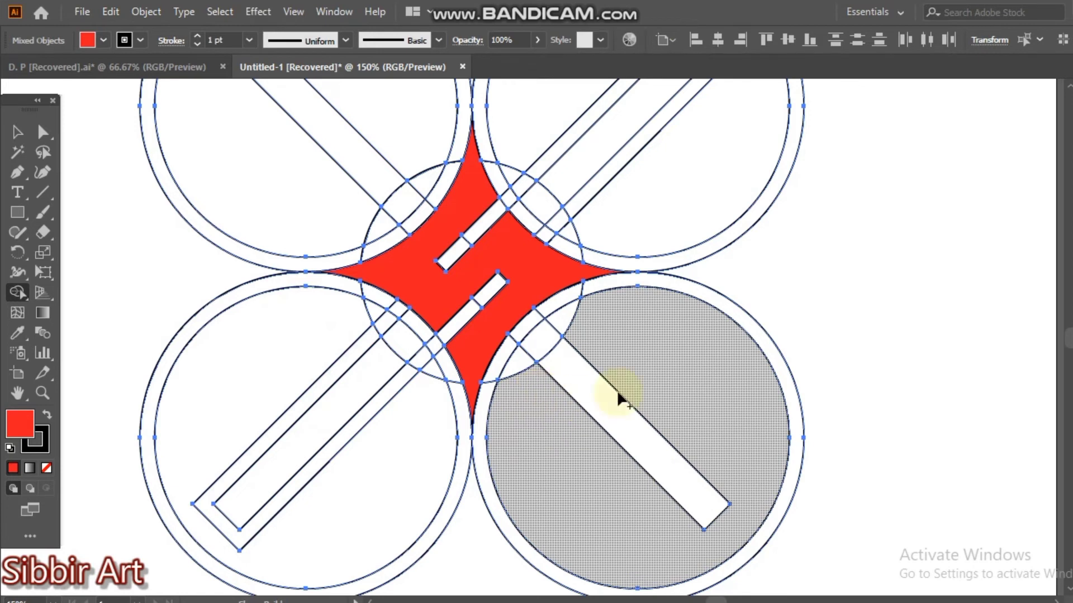
Step: Merge and fill red the four outer segments of the central circle, leaving the curved gaps around the star empty
left_click_drag(515, 170, 571, 234)
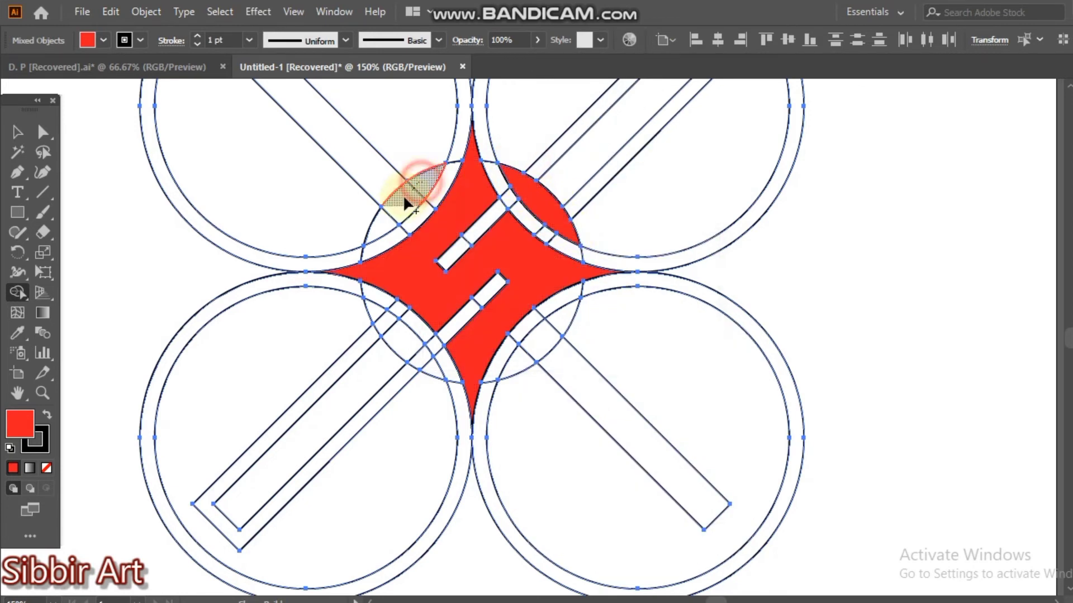
left_click_drag(408, 207, 384, 227)
mouse_move(369, 306)
left_mouse_down()
mouse_move(408, 357)
mouse_move(431, 366)
left_mouse_up()
left_click_drag(558, 319, 513, 363)
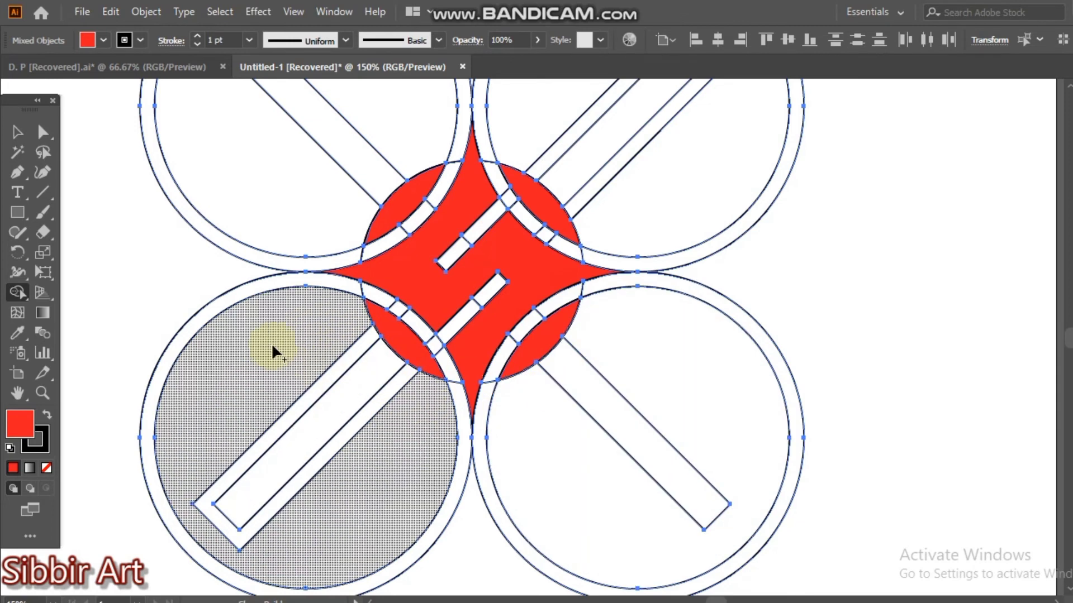
Step: Deselect the artwork and select all the red-filled shapes together with the Magic Wand
left_click(17, 132)
left_click(901, 385)
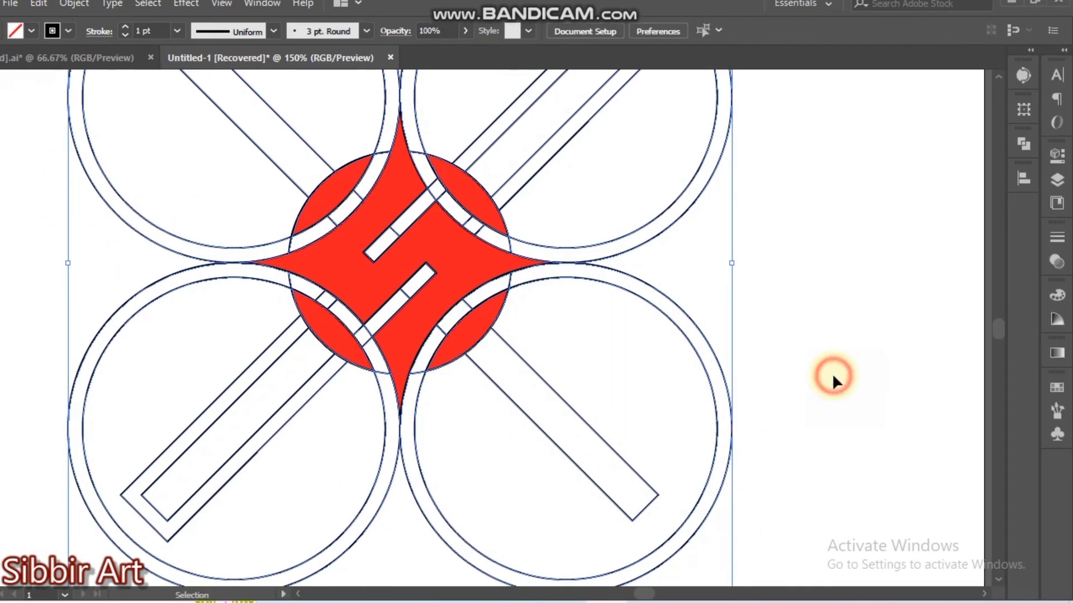
left_click(0, 143)
left_click(348, 273)
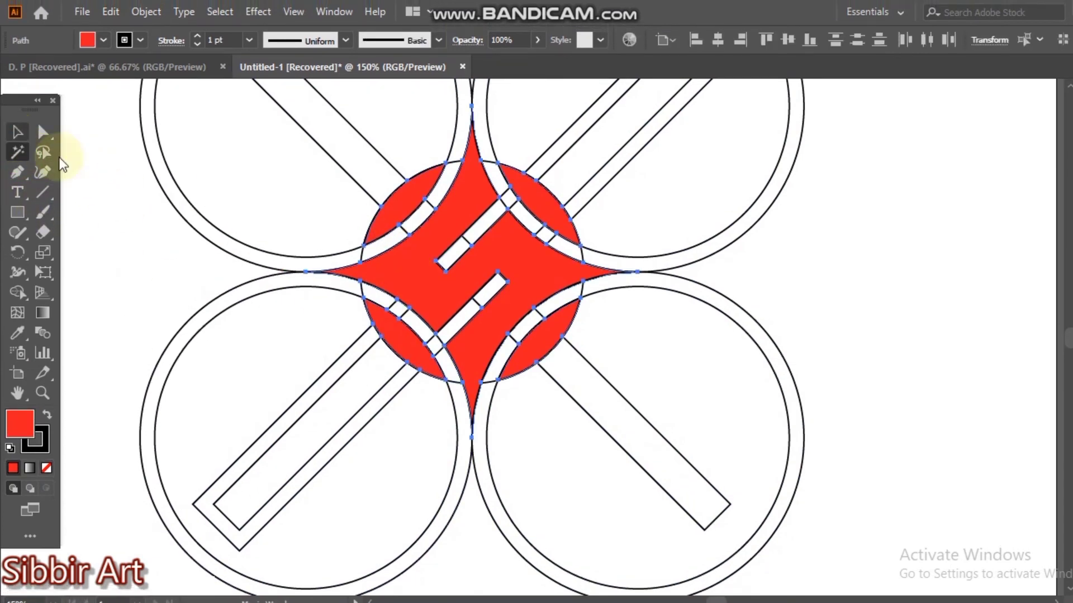
Step: Move the selected red shapes clear of the construction outlines to their right and remove the shapes' stroke
left_click(18, 133)
key("space")
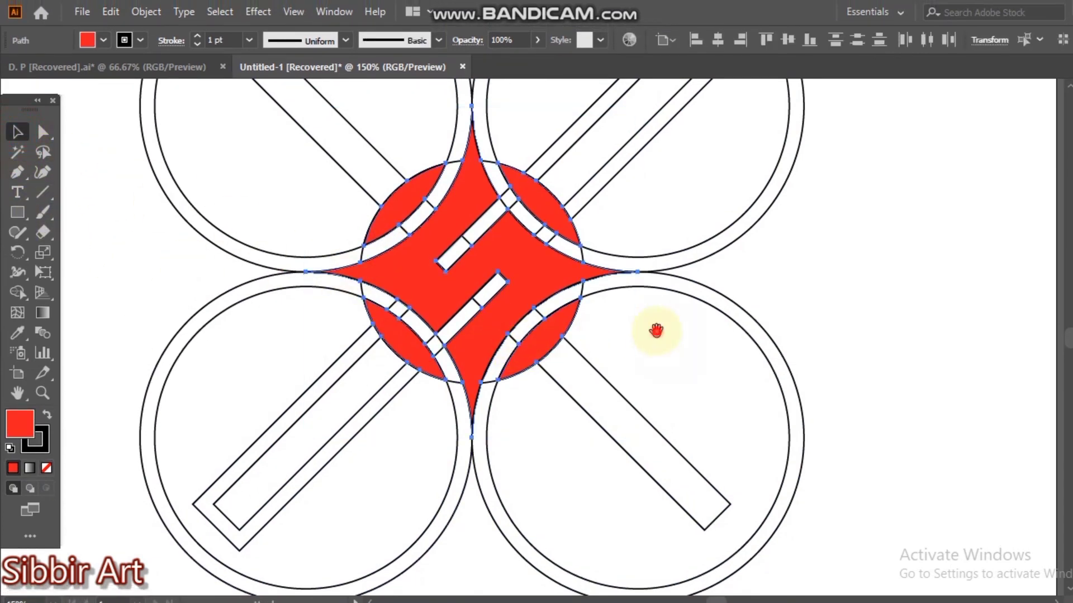
left_click_drag(656, 330, 420, 343)
left_click_drag(243, 279, 689, 304)
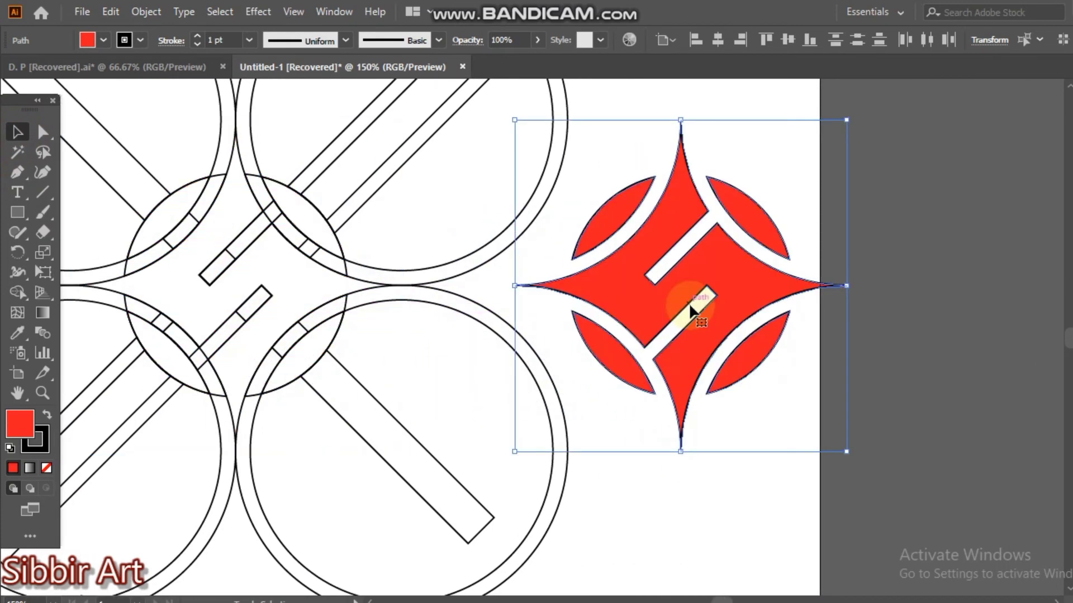
left_click(42, 451)
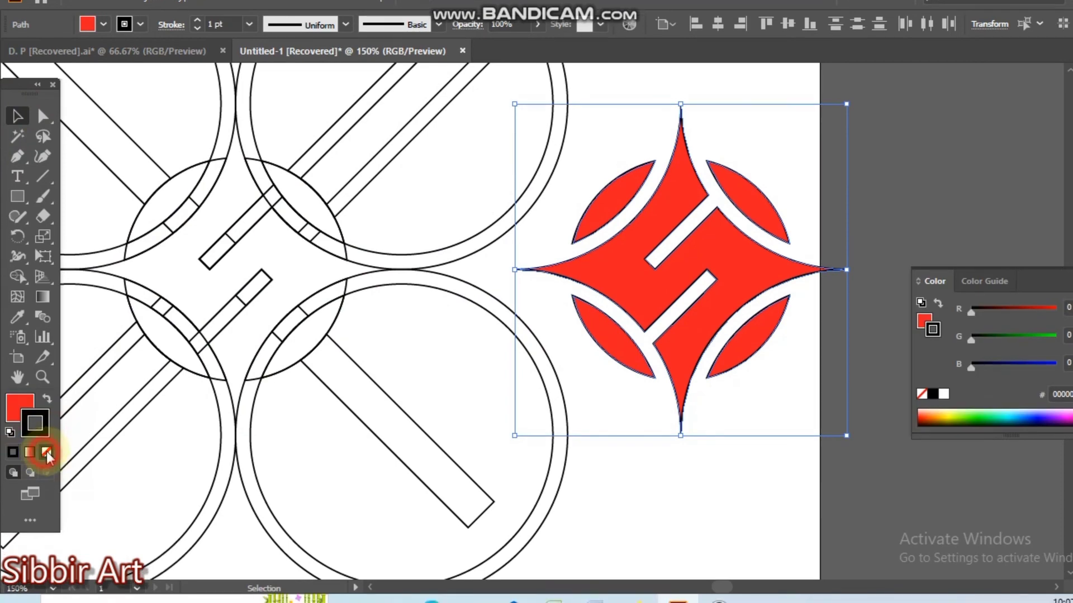
left_click(46, 458)
Step: Delete all the leftover circle and bar construction outlines, keeping the red logo
key("ctrl+minus")
key("ctrl+minus")
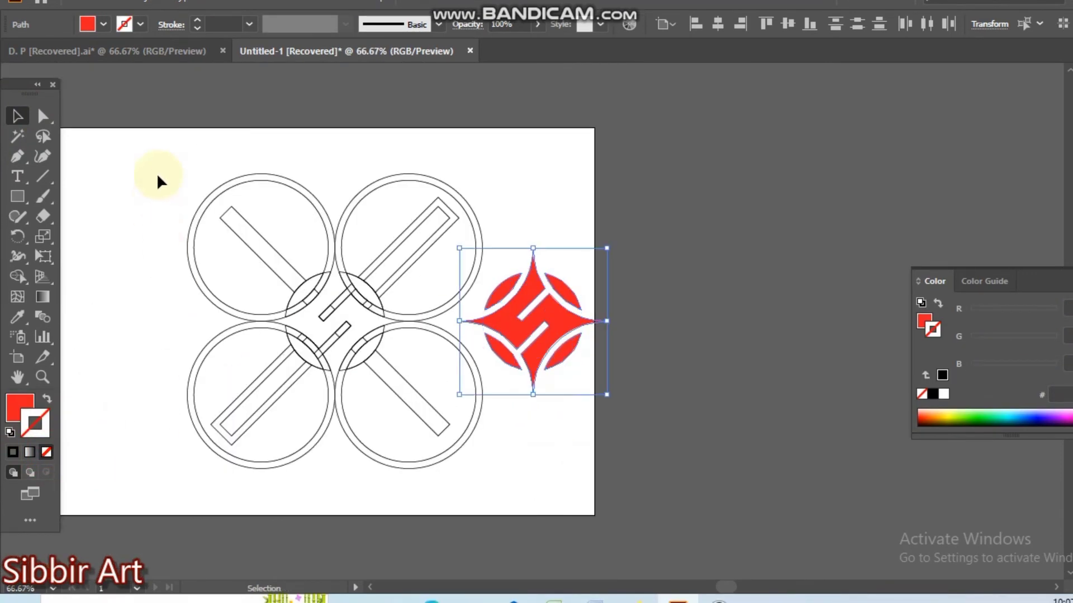
mouse_move(155, 160)
left_mouse_down()
mouse_move(429, 473)
mouse_move(430, 457)
left_mouse_up()
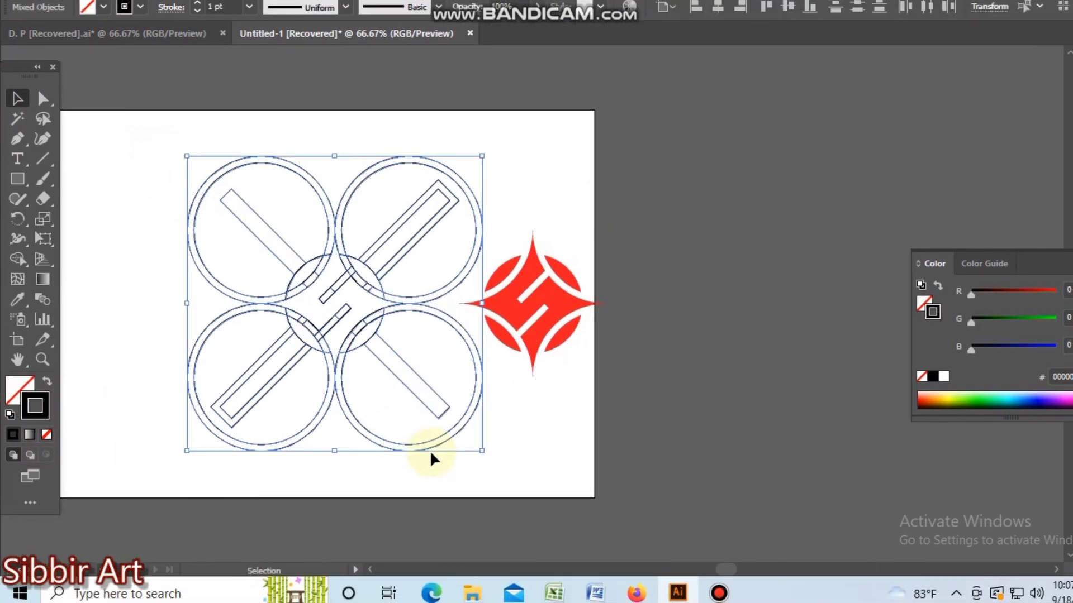
key("Delete")
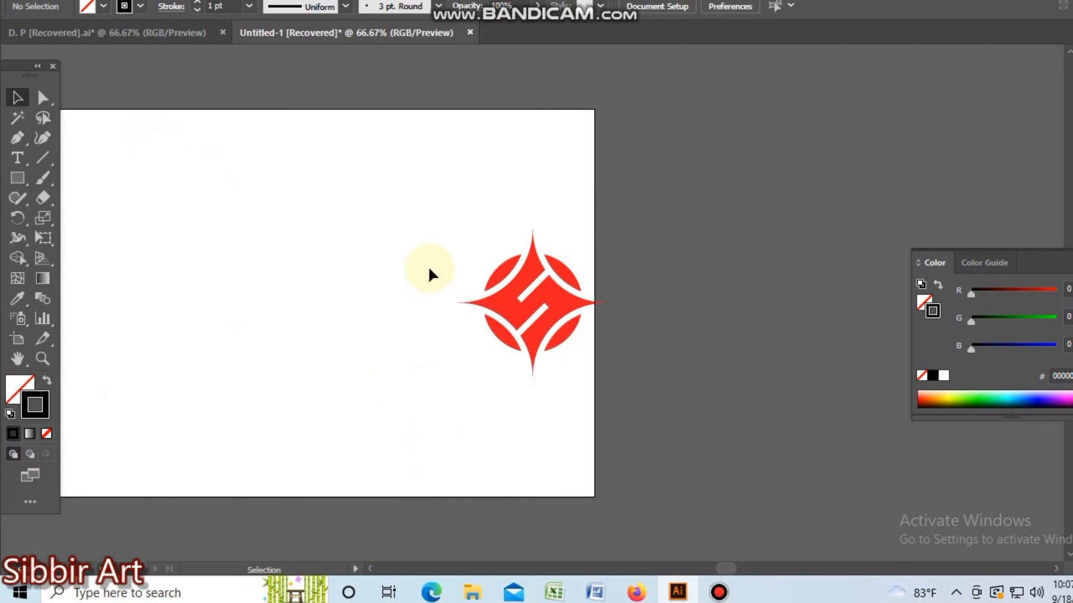
Step: Move the whole red logo to about the middle of the artboard and deselect it
left_click_drag(433, 247, 594, 395)
left_click_drag(545, 307, 340, 304)
left_click_drag(351, 405, 449, 443)
left_click(493, 358, "ctrl")
left_click(502, 411)
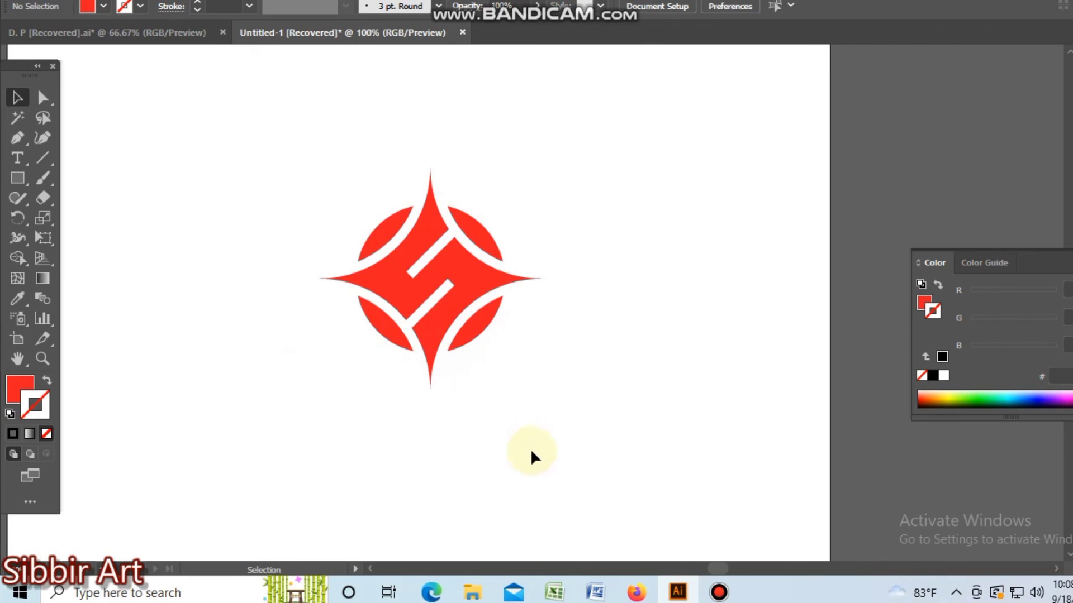
Step: Select all the pieces of the red logo
left_click_drag(288, 184, 621, 423)
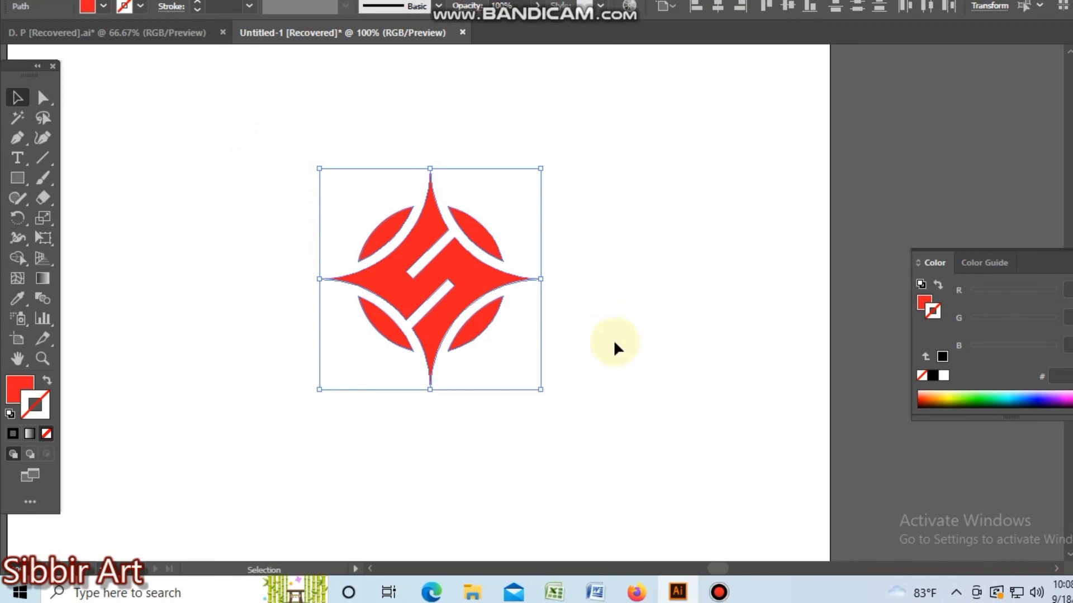